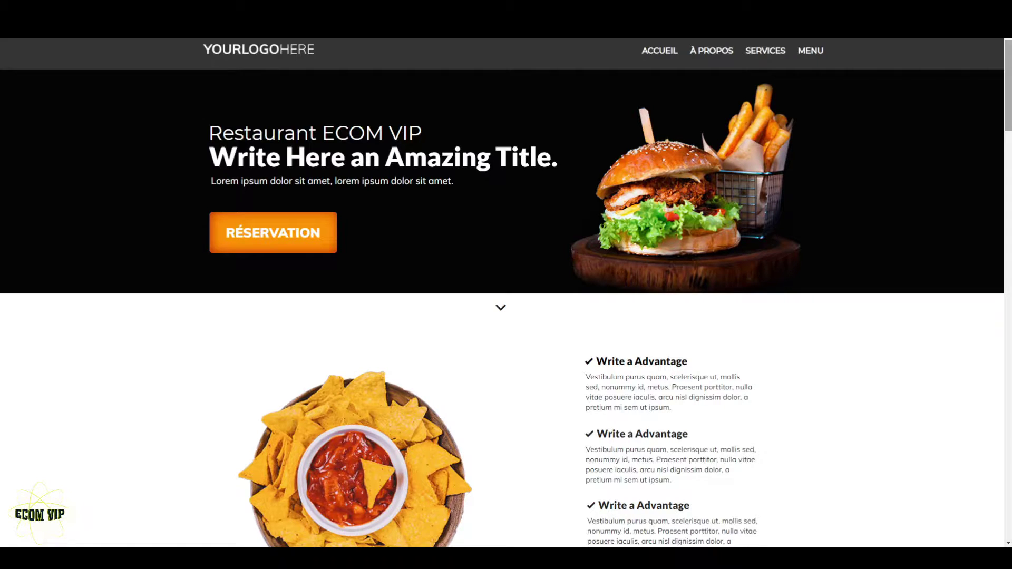
Look through the published restaurant page from its header down to the menu section.
scroll(506, 294, down, 15)
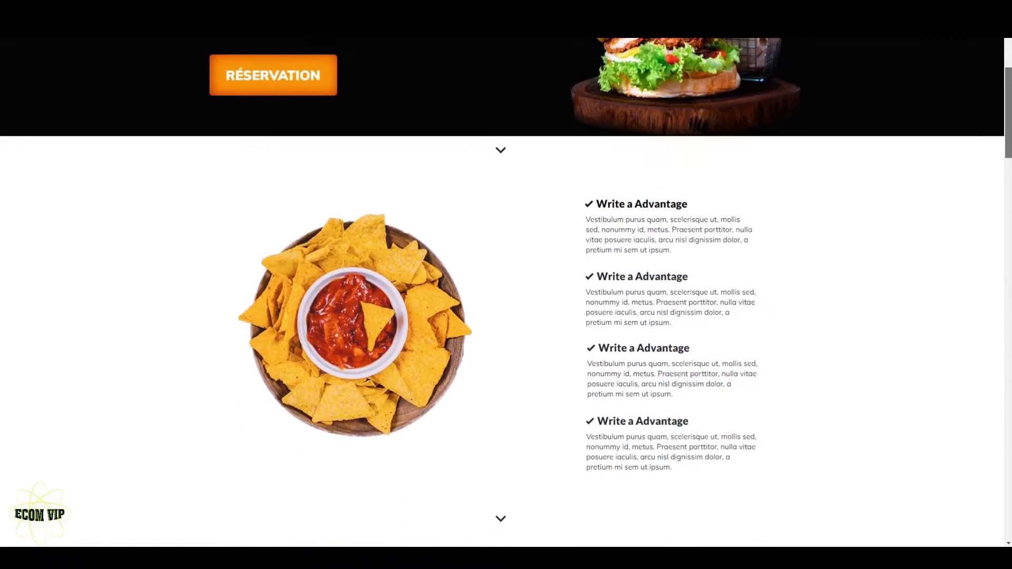
scroll(506, 293, down, 15)
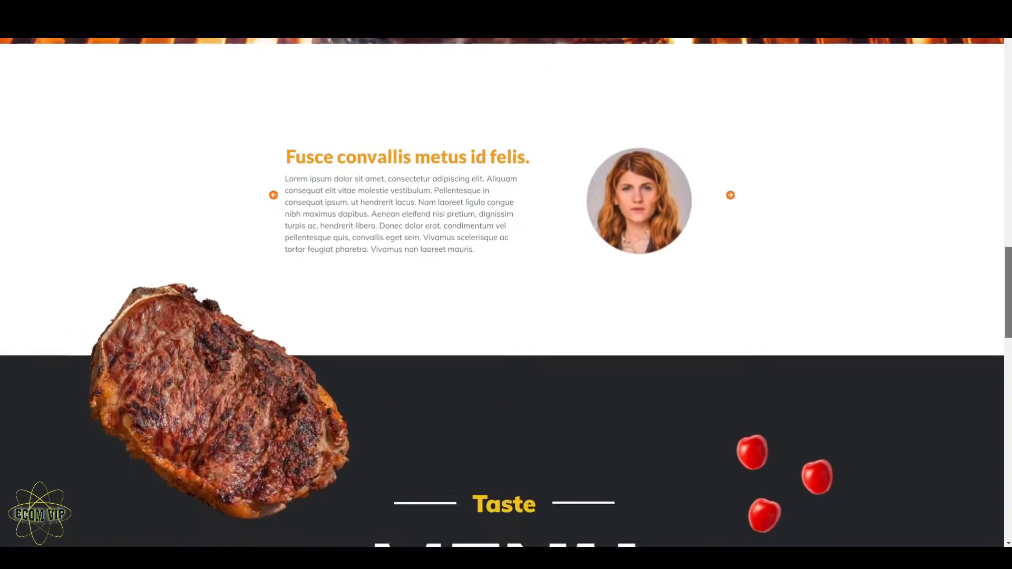
scroll(506, 293, down, 3)
key(Home)
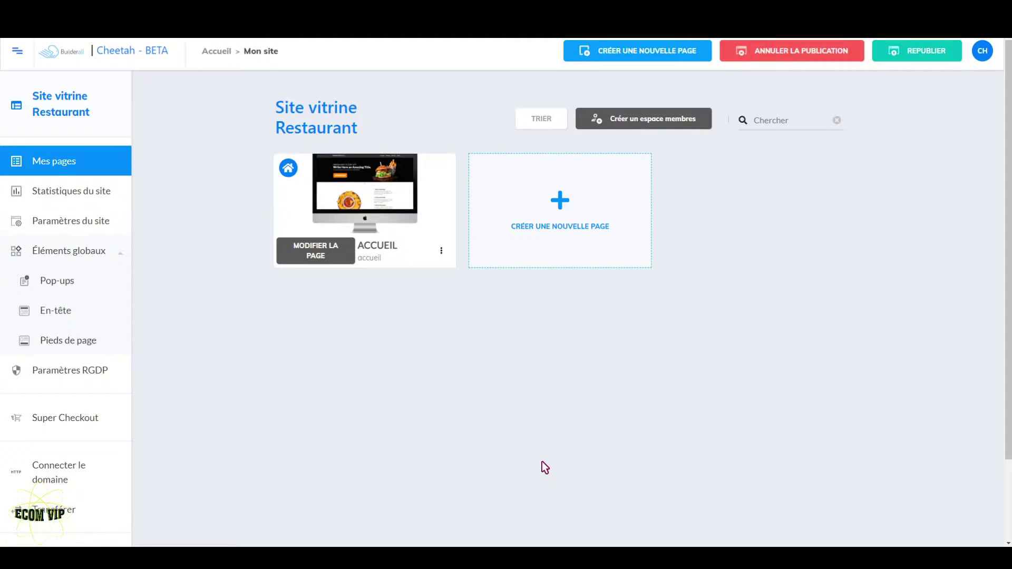
Create a new site pop-up named "Pop réduction" and open it for editing.
click(60, 285)
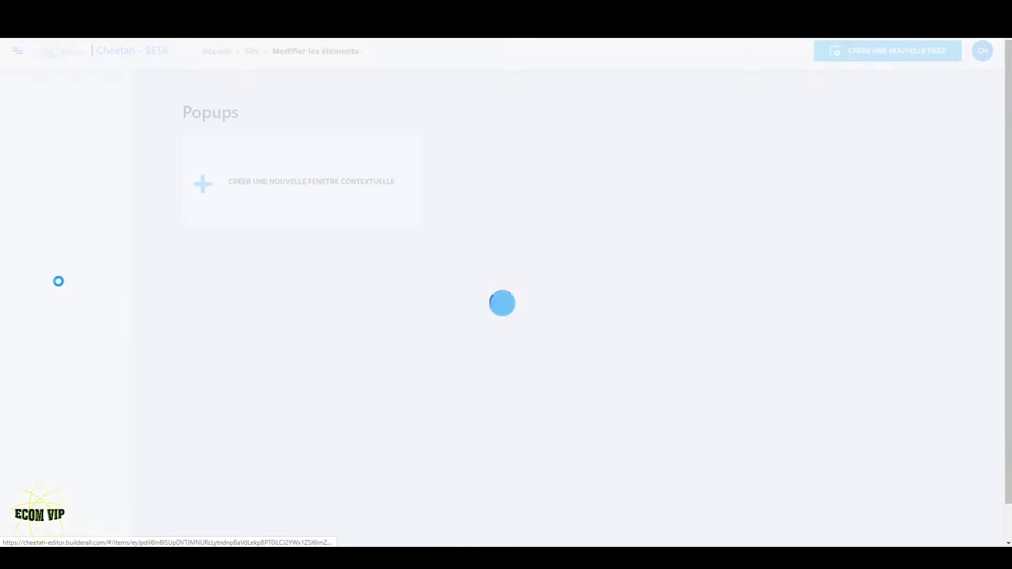
click(306, 179)
click(479, 275)
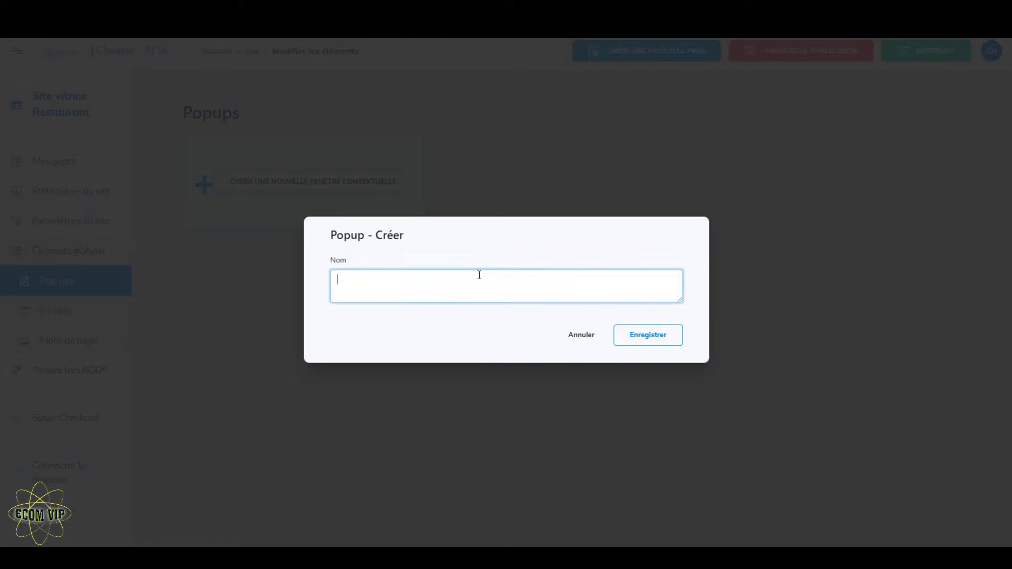
text(Pop récut)
key(BackSpace)
key(BackSpace)
key(BackSpace)
text(duction)
click(673, 335)
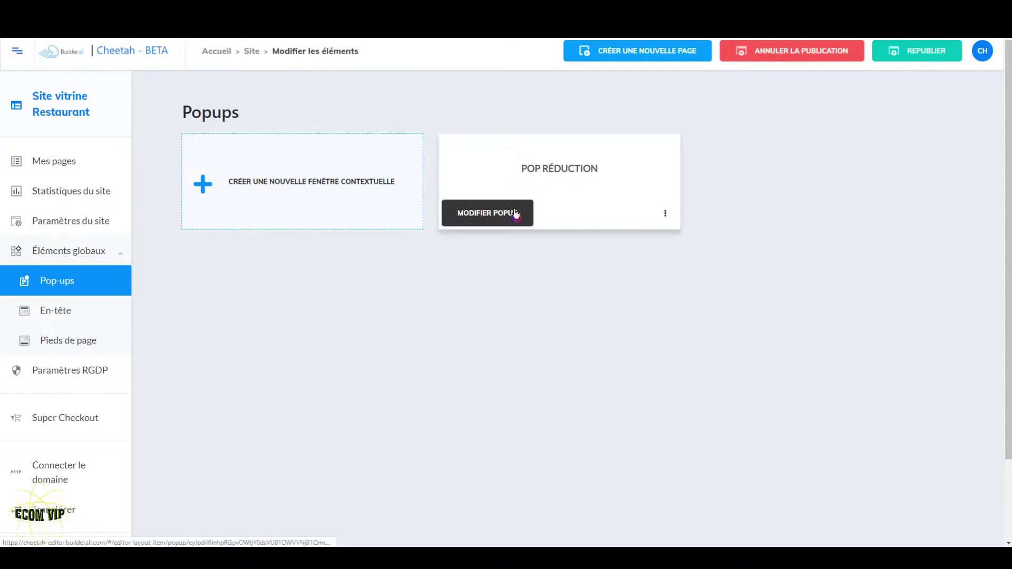
click(516, 213)
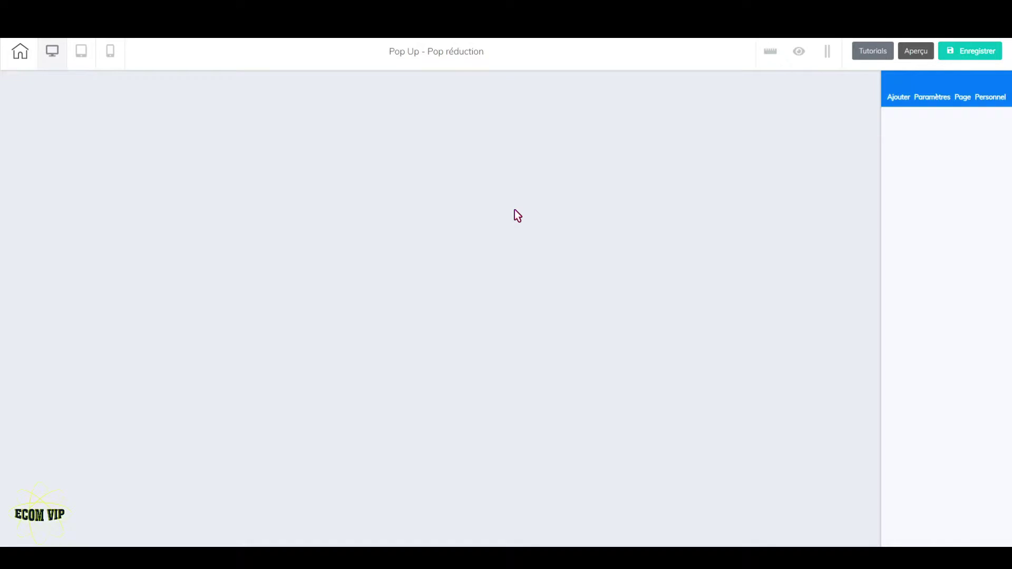
click(896, 98)
click(948, 210)
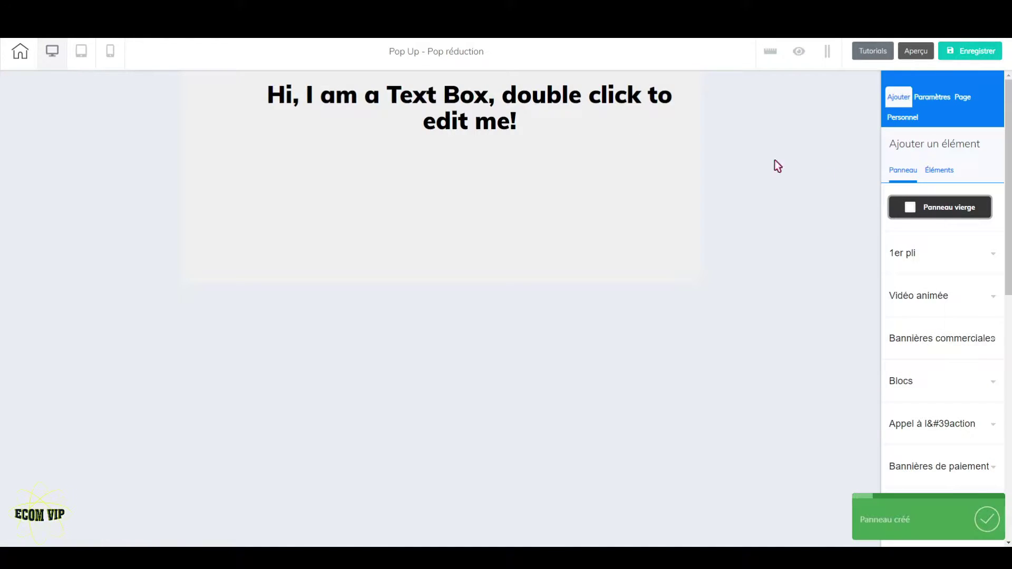
click(533, 164)
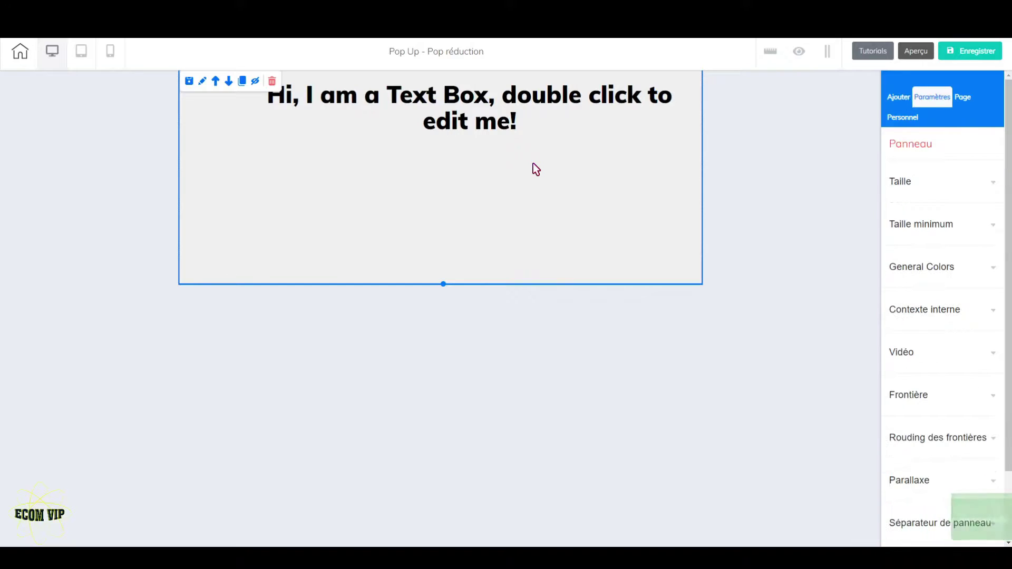
click(272, 80)
click(521, 309)
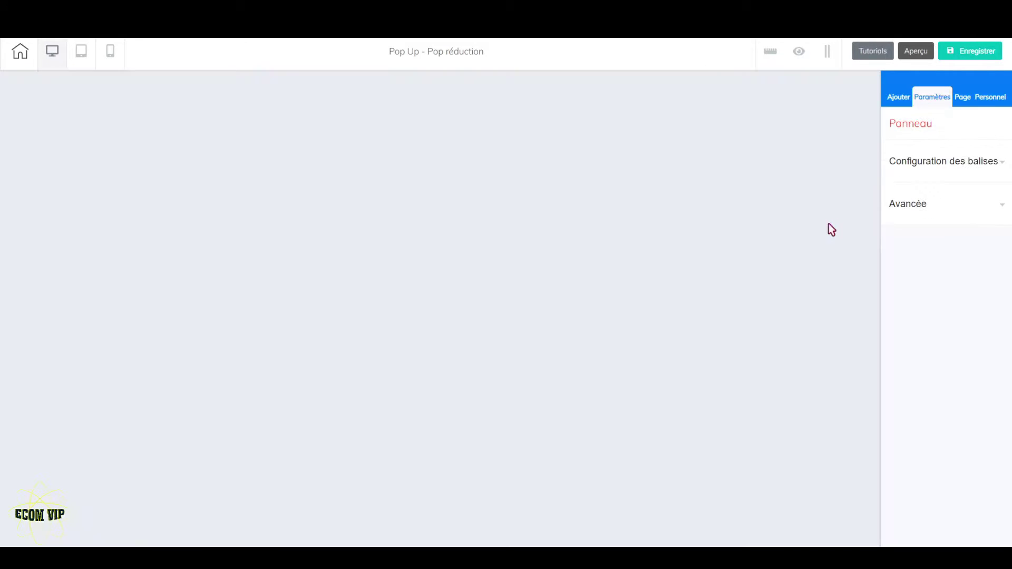
Add the "Full Block - Lead Magnet 01" panel from the Blocs category to the empty pop-up.
click(901, 98)
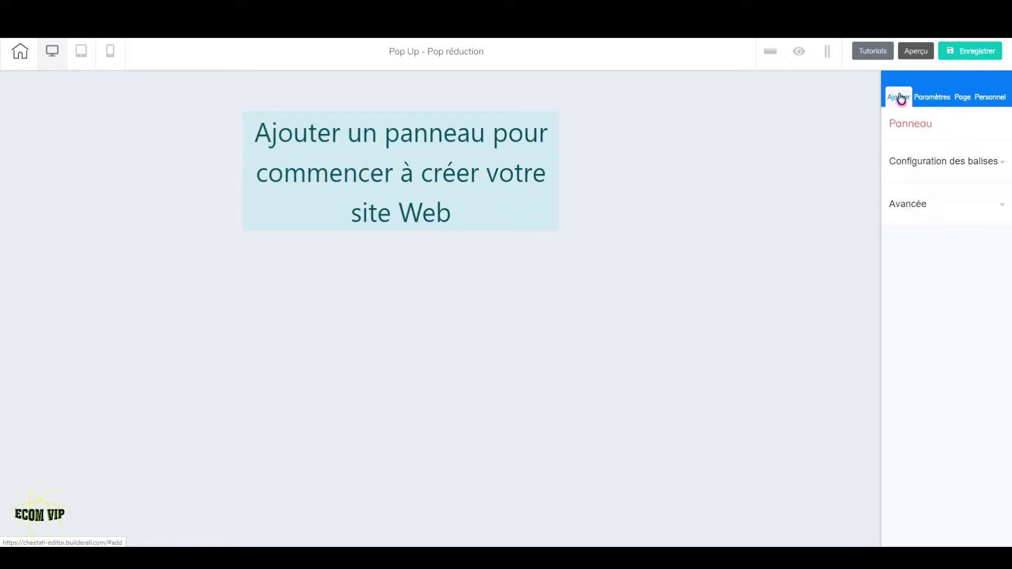
click(909, 158)
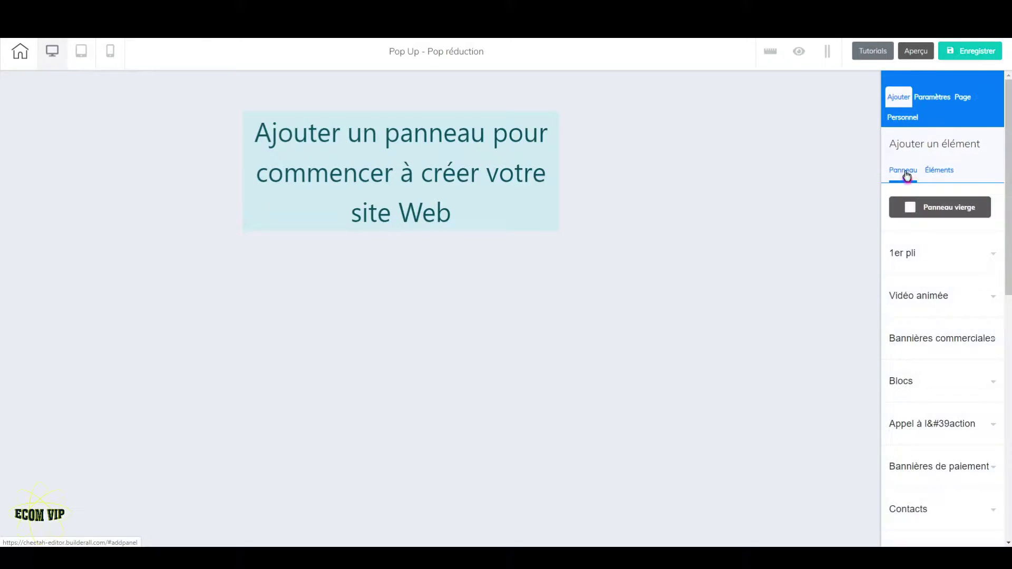
click(954, 395)
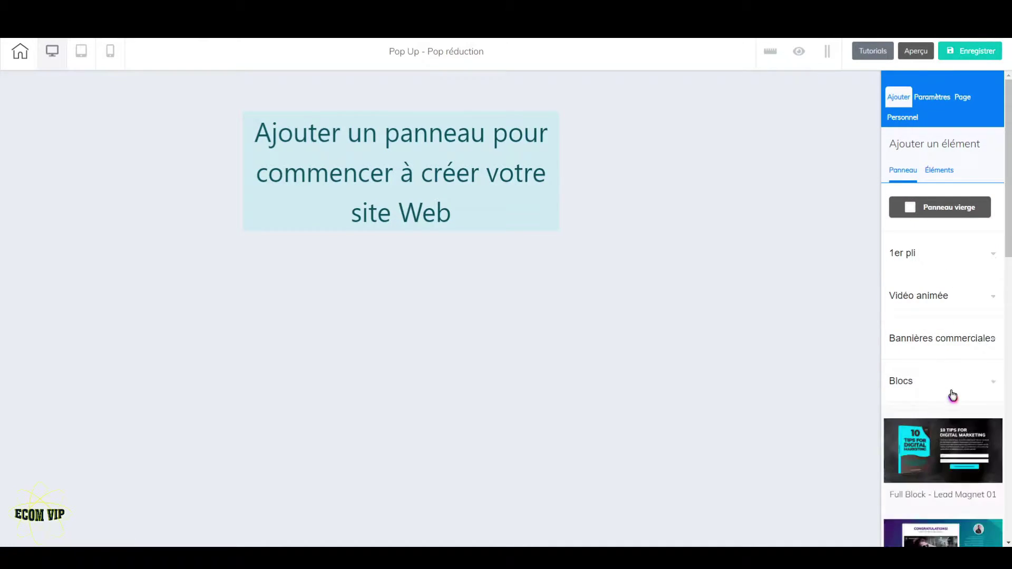
scroll(943, 427, down, 7)
scroll(944, 428, down, 10)
scroll(943, 430, down, 5)
scroll(944, 429, up, 12)
scroll(943, 430, up, 8)
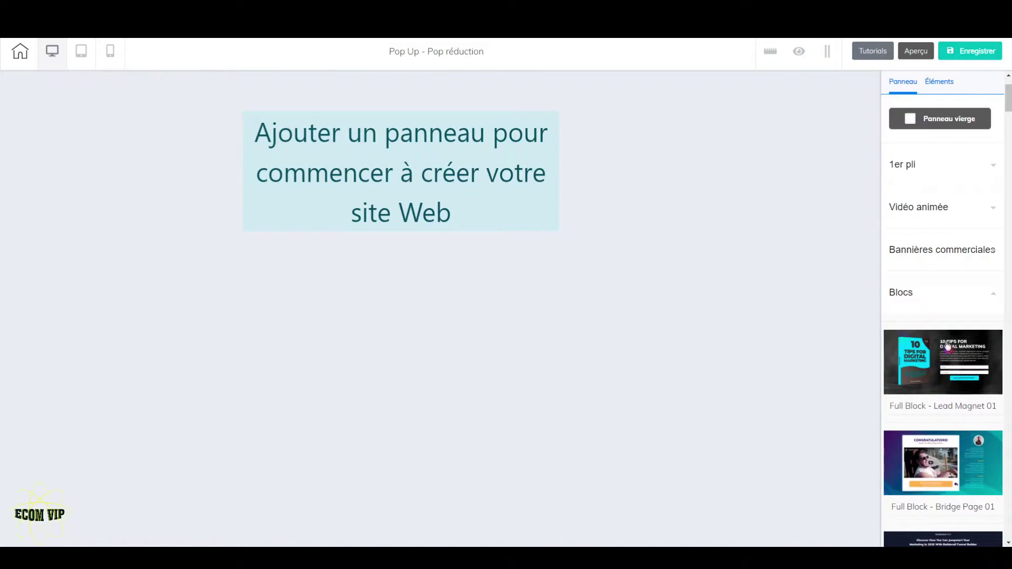
click(952, 351)
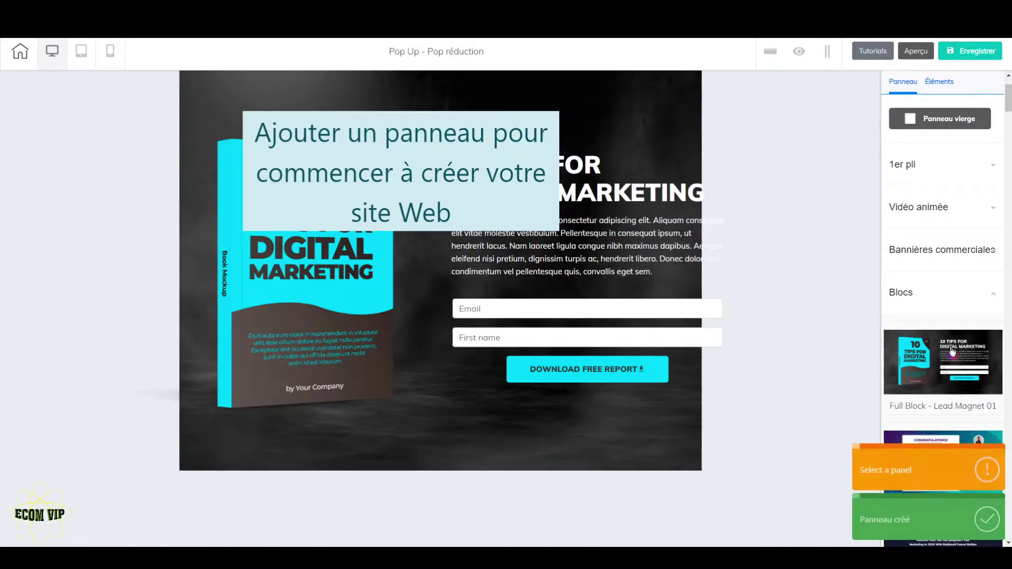
Shrink the MailingBoss form and position it below the paragraph, inside the panel's right edge.
click(725, 379)
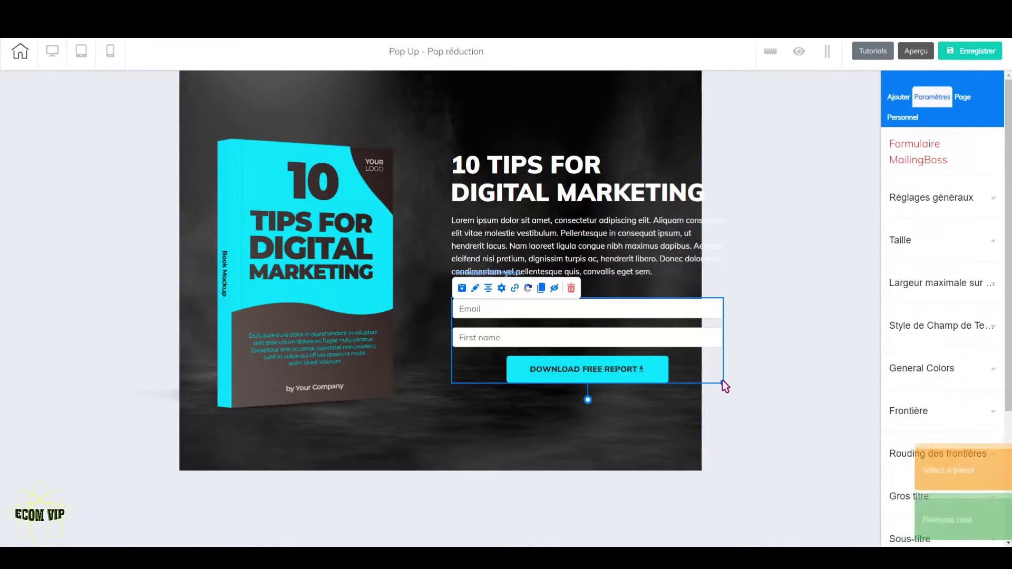
drag(681, 359, 676, 413)
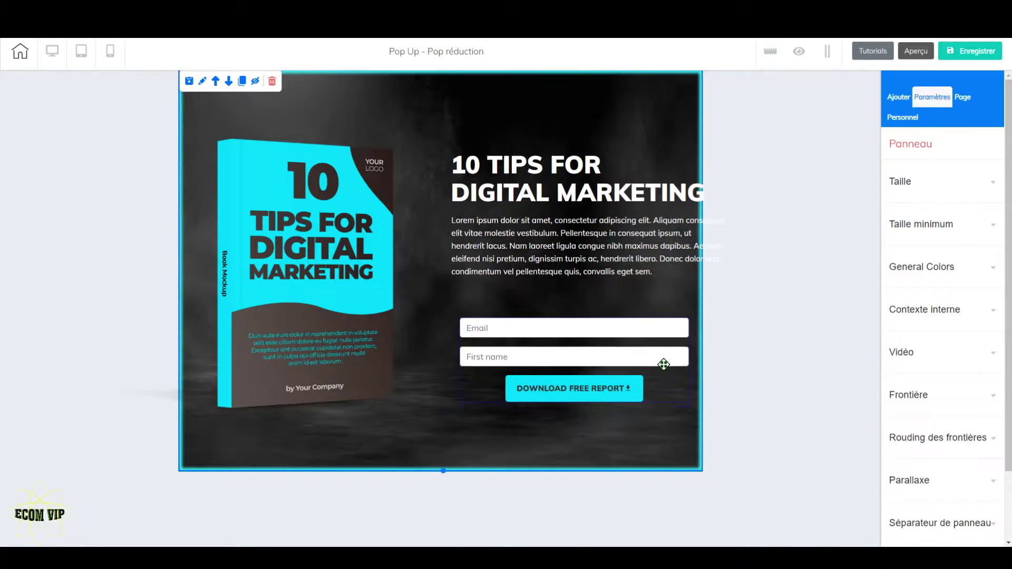
drag(664, 364, 667, 360)
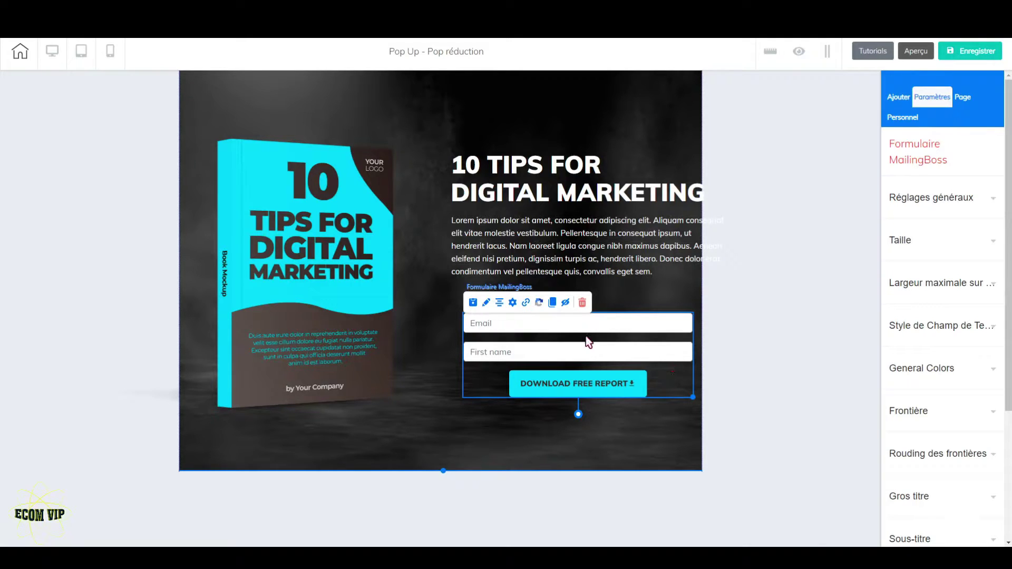
drag(592, 340, 581, 339)
Shift the paragraph and the "10 TIPS FOR DIGITAL MARKETING" heading left so they fit inside the panel, and adjust the form beneath them.
click(620, 252)
drag(667, 258, 638, 260)
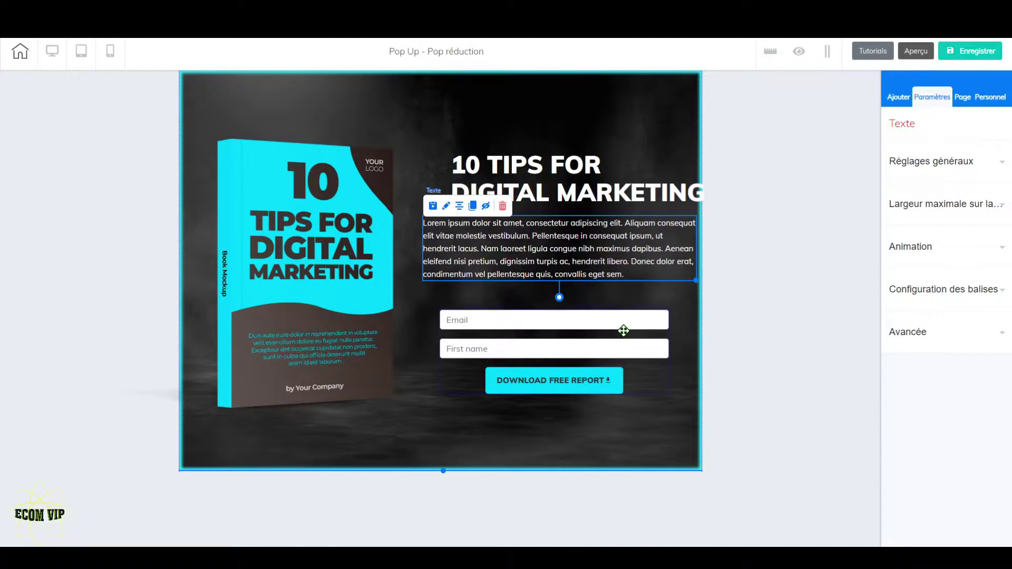
click(622, 330)
drag(682, 196, 598, 194)
click(756, 189)
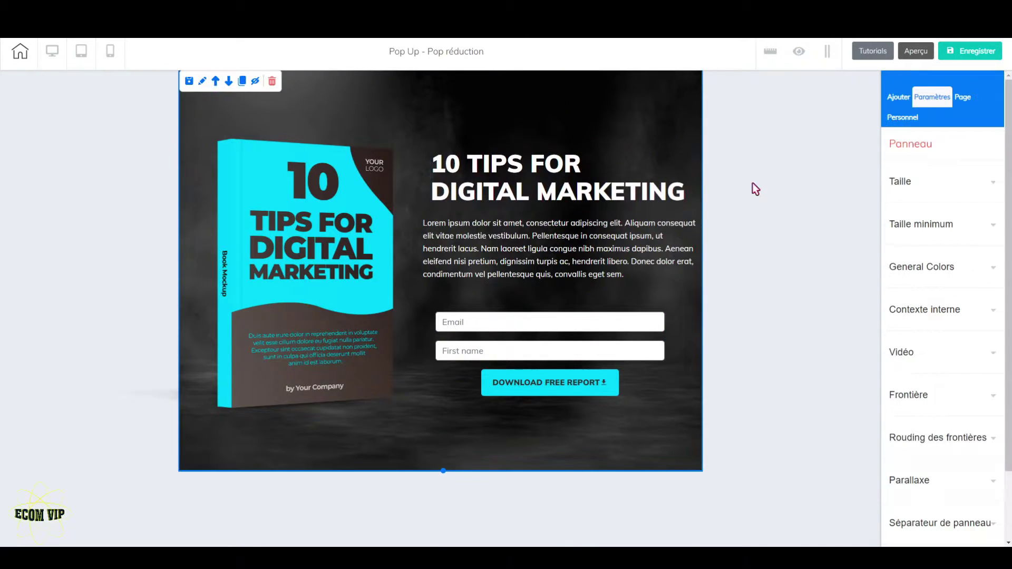
Open the FOOD folder of the stock images to choose a new background image for the panel.
click(944, 267)
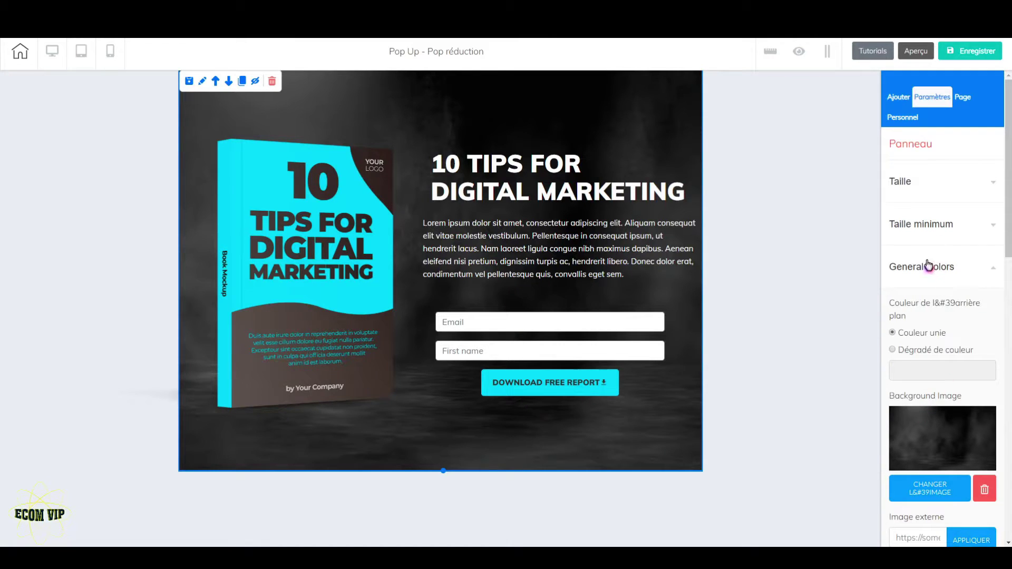
click(955, 488)
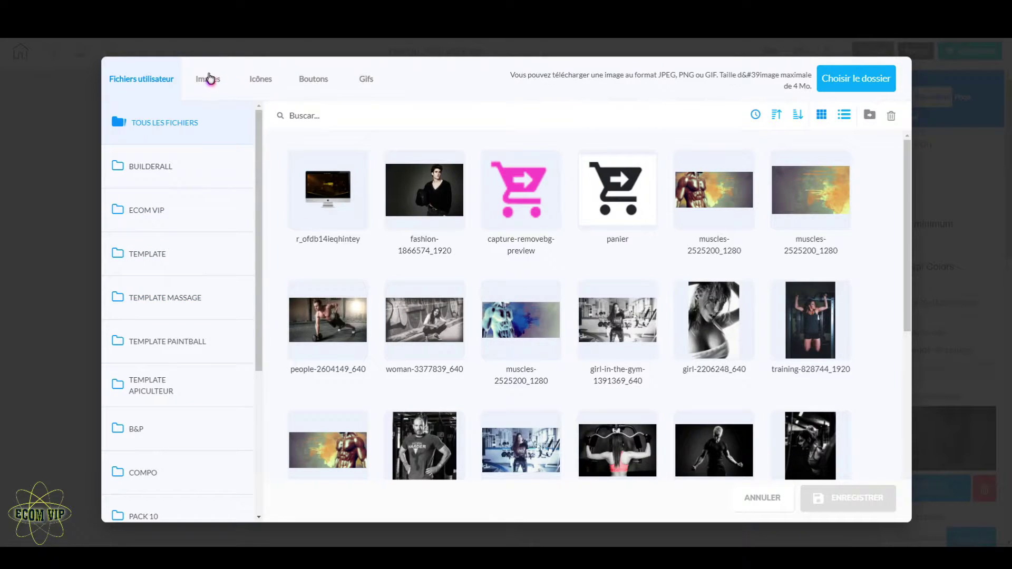
click(208, 79)
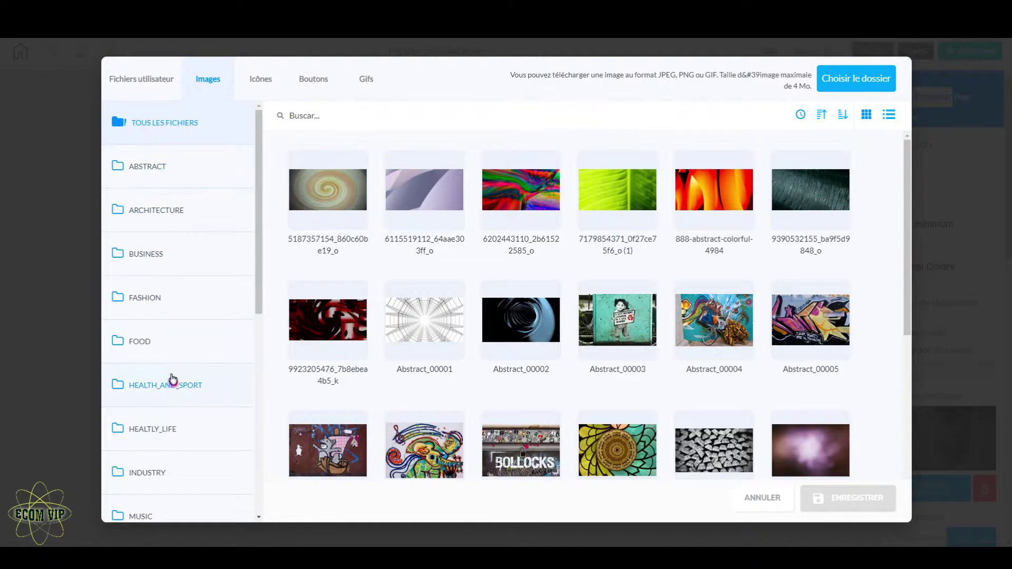
click(166, 346)
scroll(707, 364, down, 3)
scroll(707, 364, down, 5)
scroll(705, 362, up, 8)
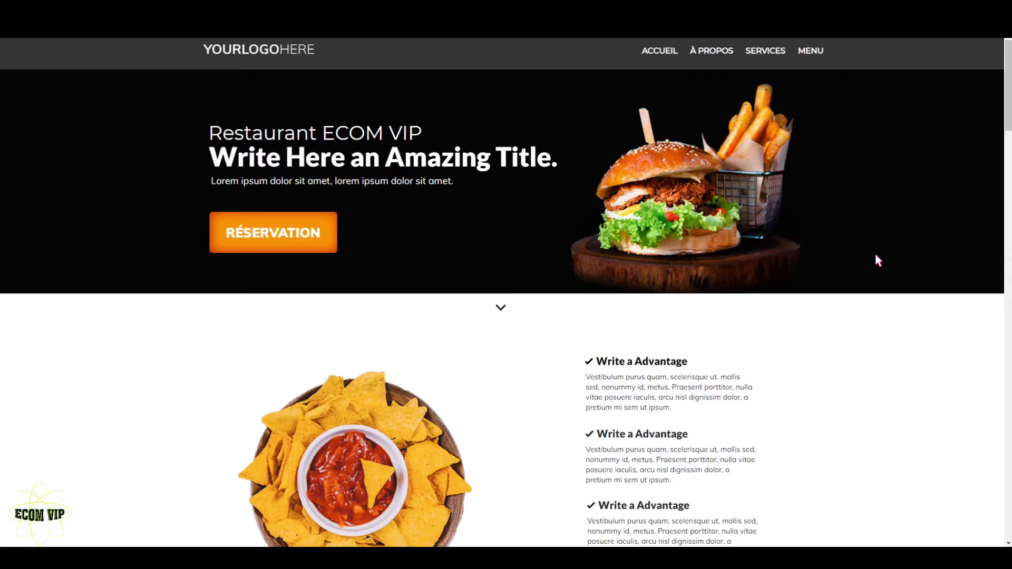
Check the restaurant page's visuals and set the burger picture Food_00010 as the panel's background image.
scroll(878, 260, down, 15)
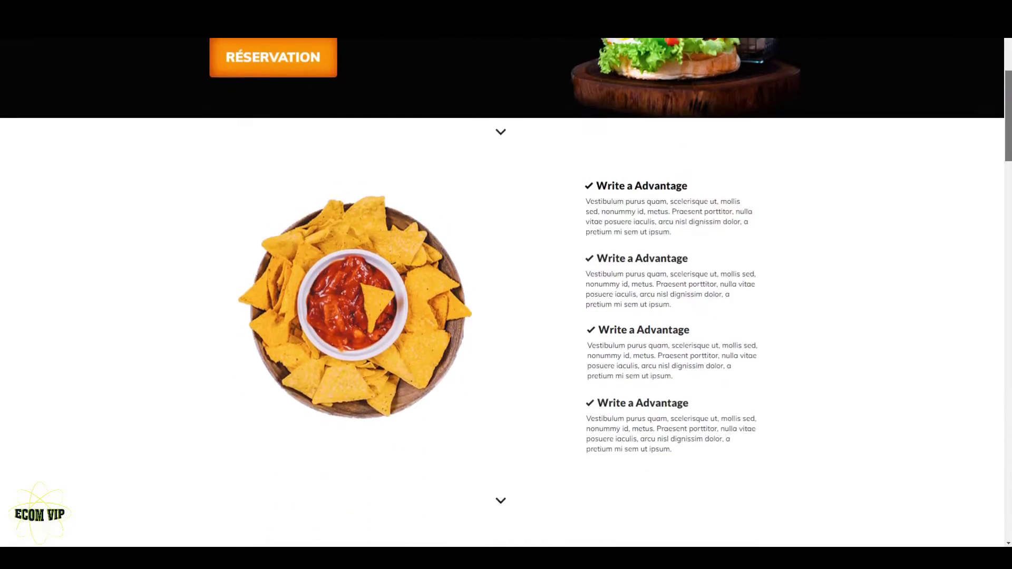
scroll(506, 293, down, 10)
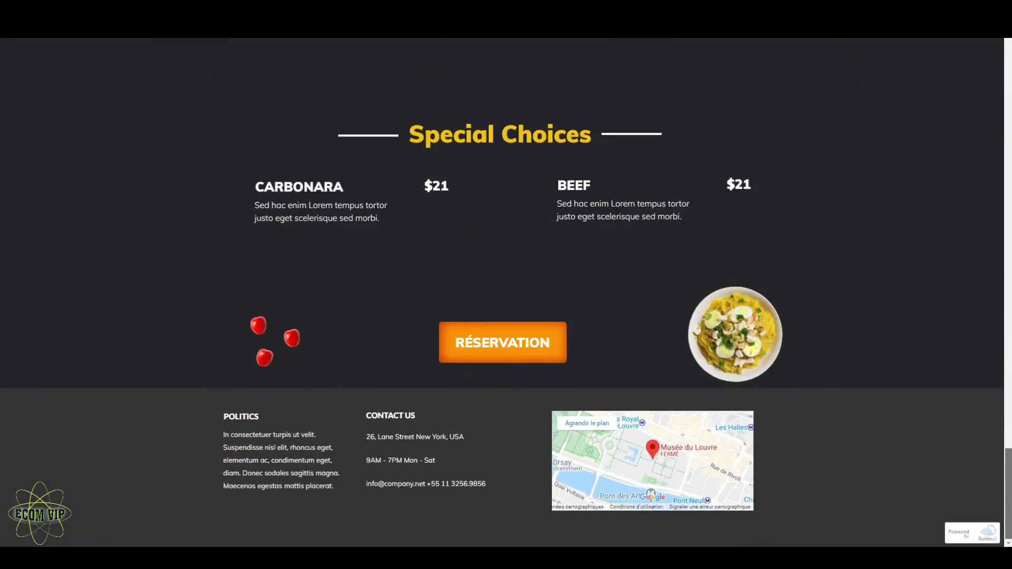
scroll(972, 78, up, 20)
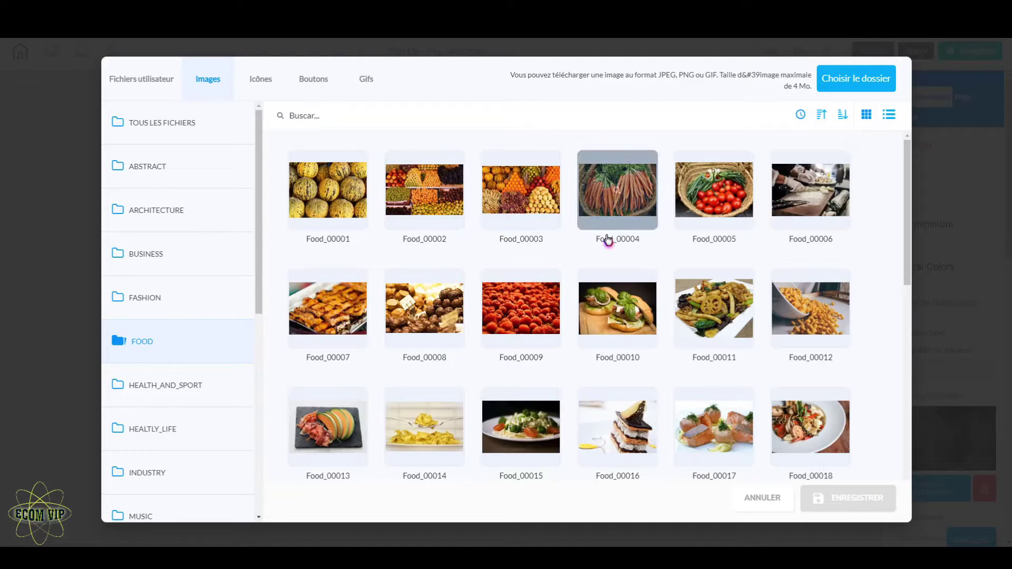
scroll(648, 278, down, 3)
scroll(648, 277, up, 3)
click(647, 297)
click(844, 507)
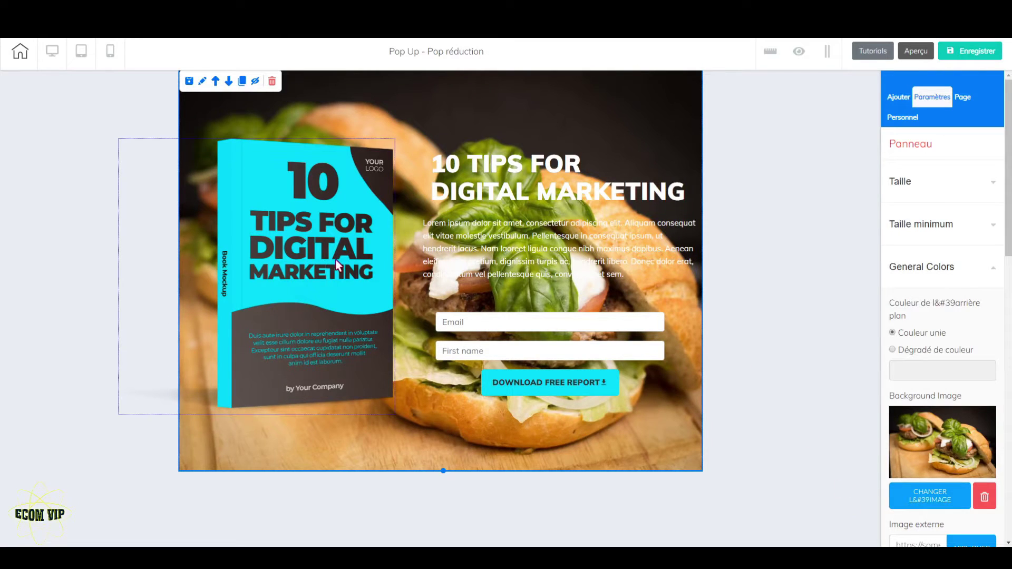
Replace the book mockup image with chili pepper image 4934305 from the FORMATION SITE WEB folder.
click(338, 266)
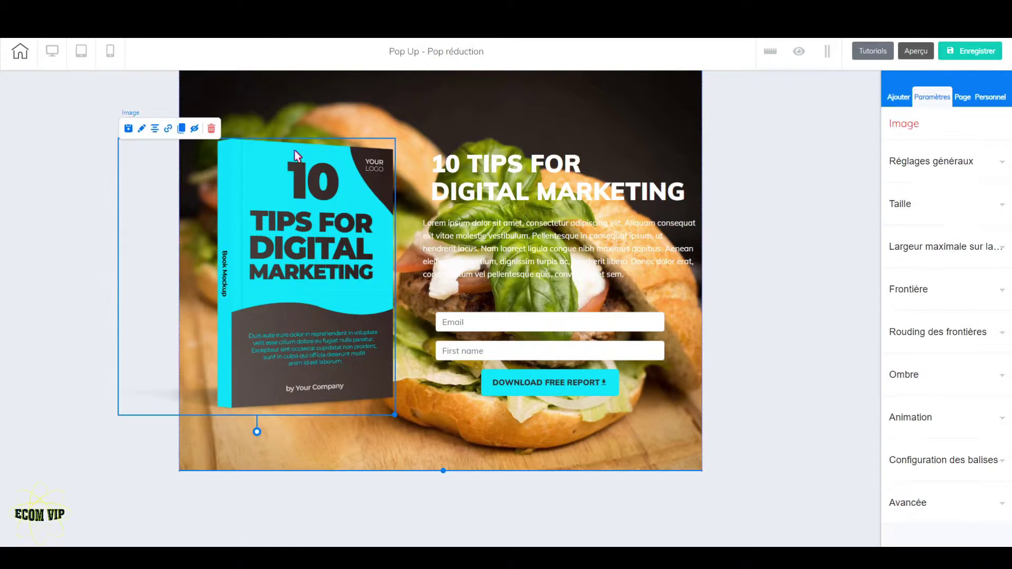
click(951, 172)
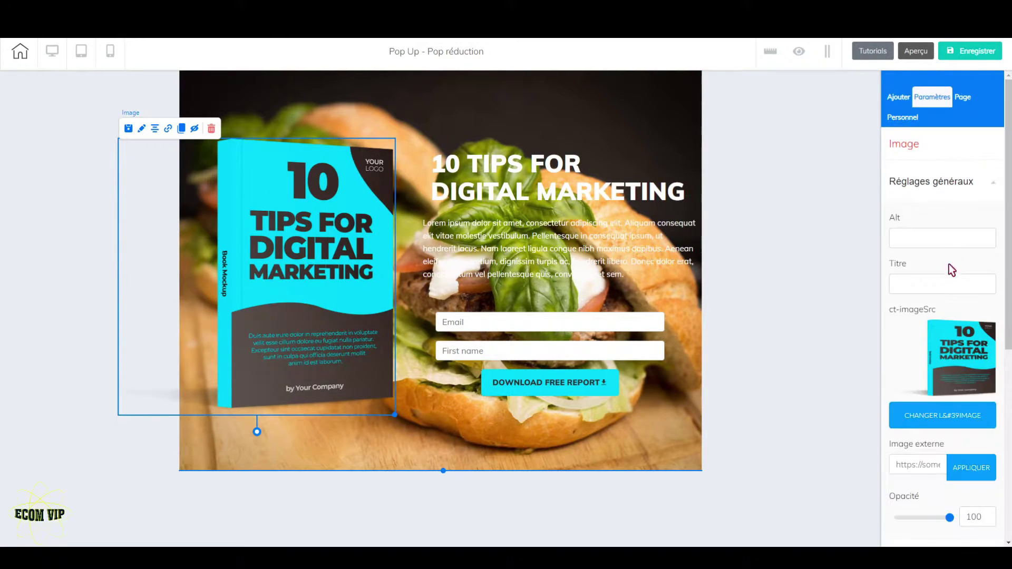
click(948, 419)
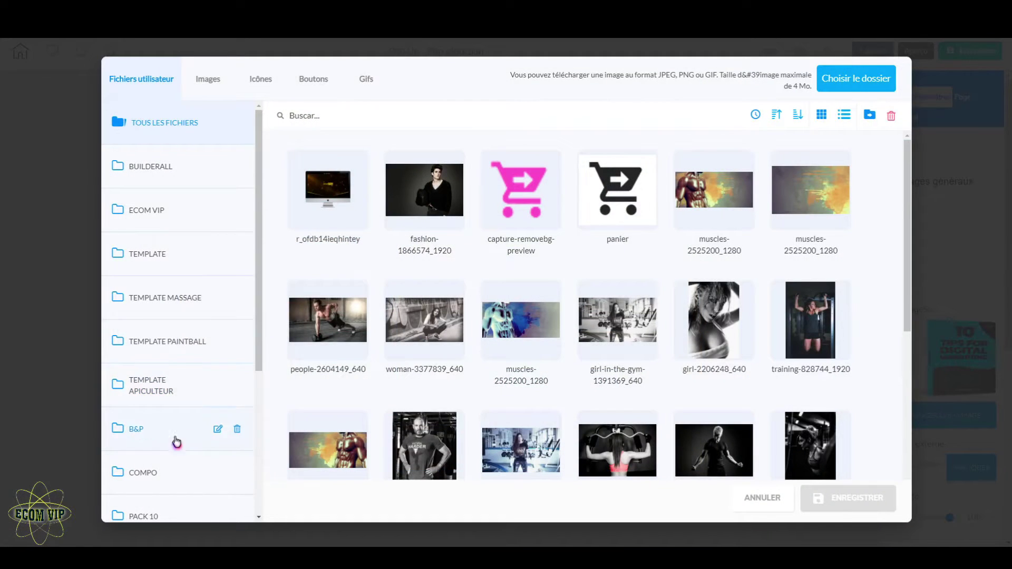
scroll(144, 469, down, 3)
click(166, 432)
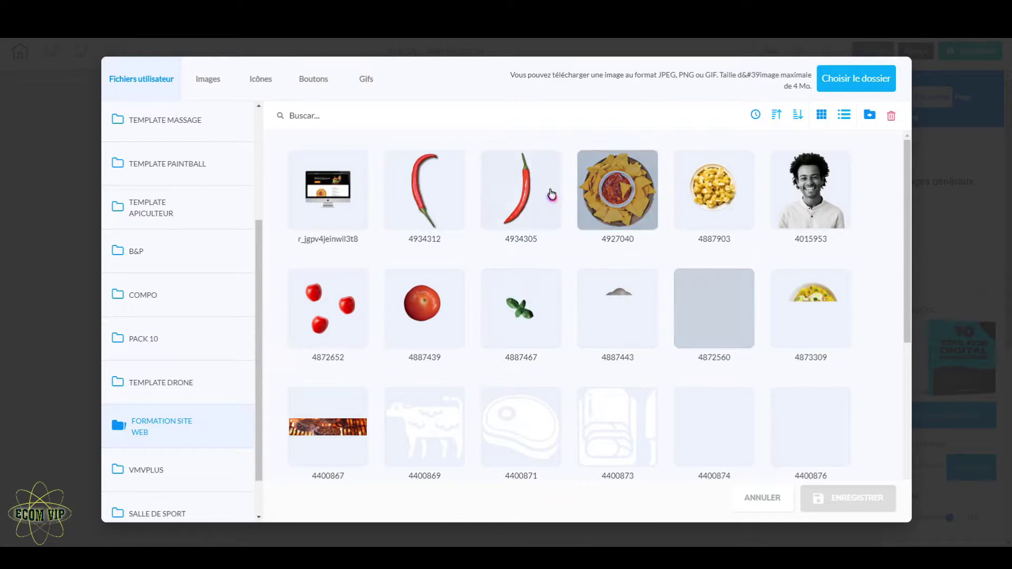
click(521, 190)
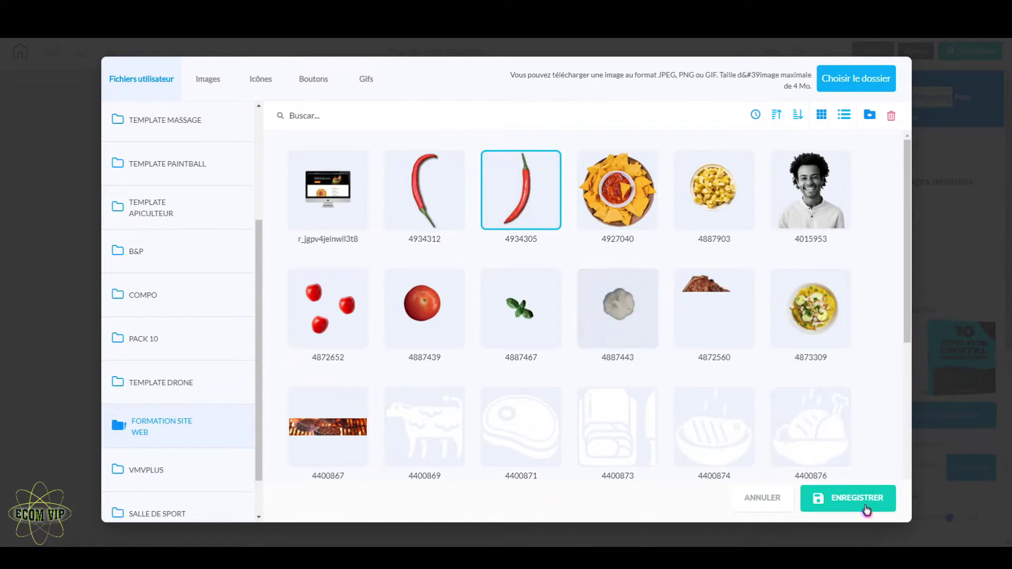
click(866, 509)
Scale the chili pepper image down and place it within the left half of the panel.
drag(322, 384, 331, 315)
scroll(404, 495, down, 2)
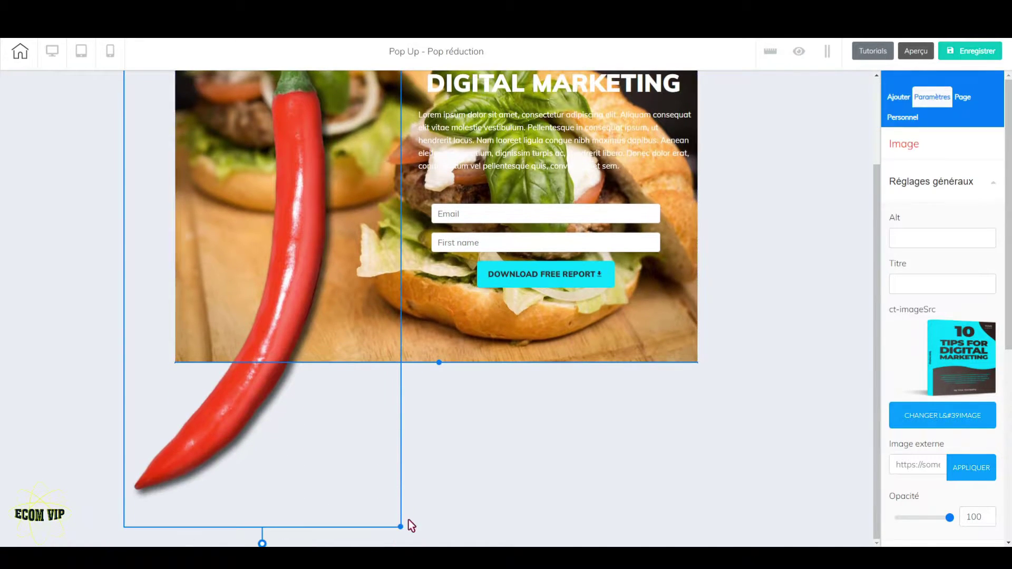
drag(406, 520, 318, 318)
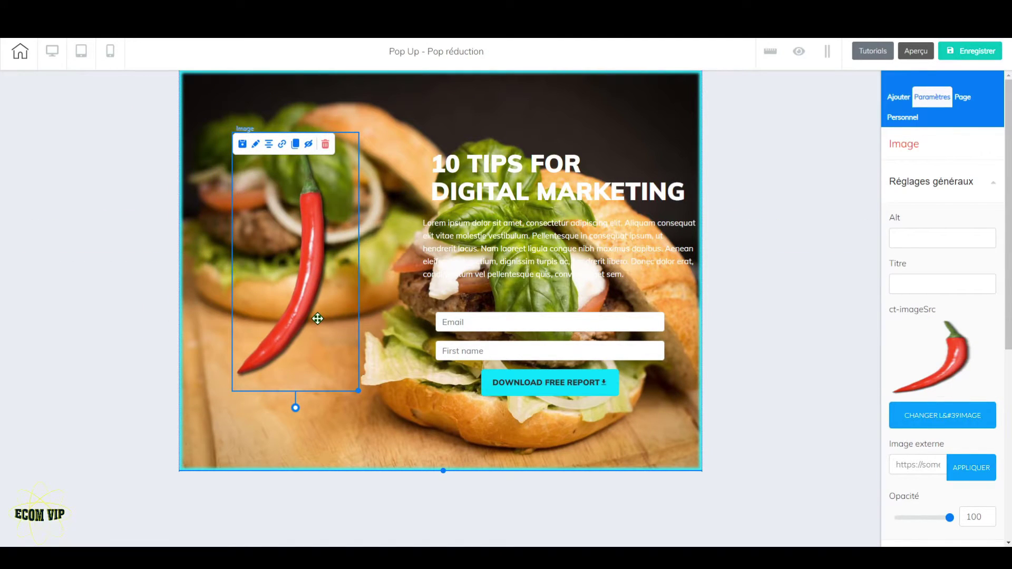
Replace the panel's headline text with "Obtenez votre réduction de 20%".
click(582, 196)
double_click(684, 196)
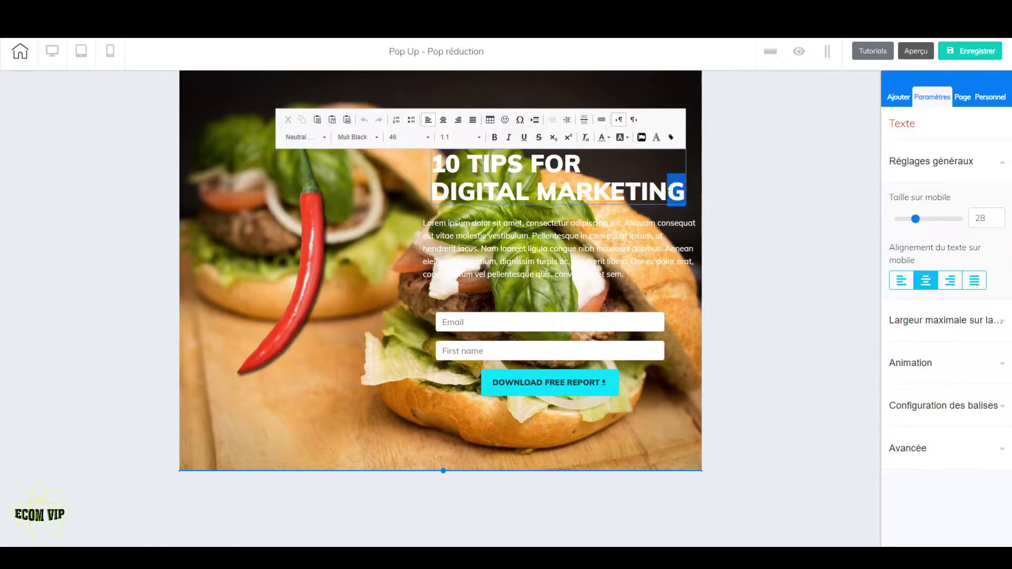
key(ctrl+a)
text(Obtenez votre réduction de 20%)
click(563, 259)
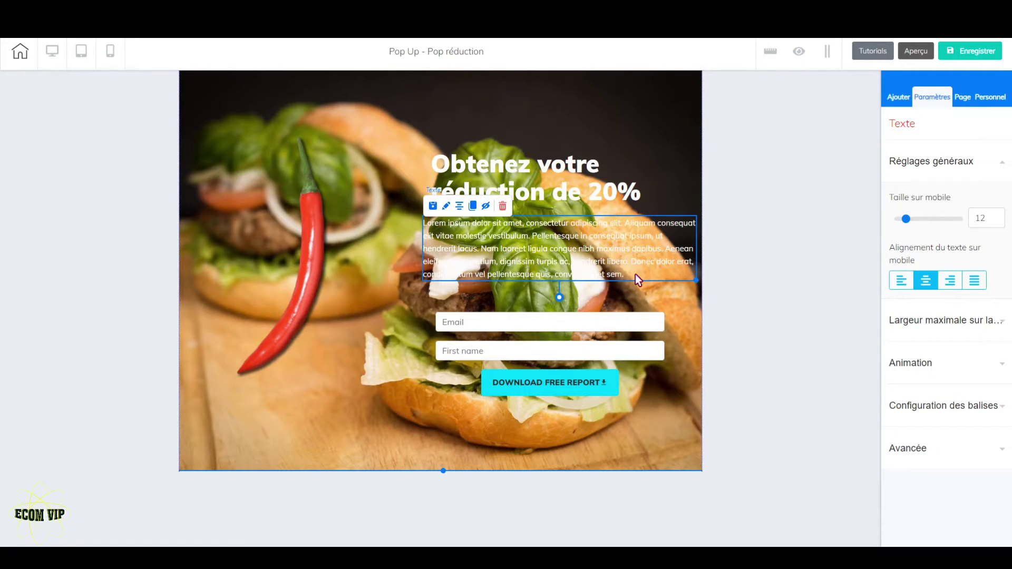
double_click(636, 276)
drag(636, 275, 417, 225)
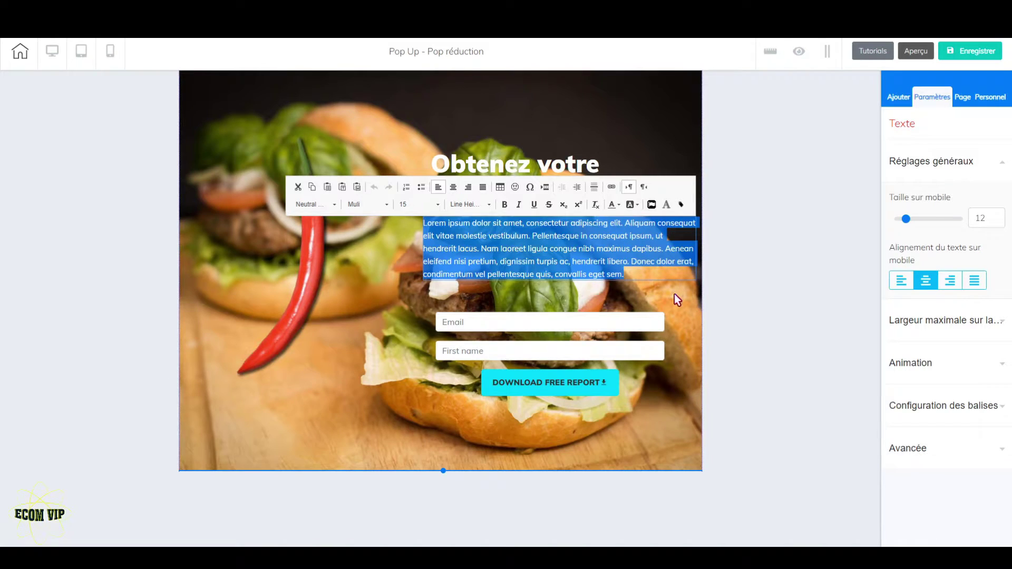
Change the sign-up form's button text to "Obtenir ma réduction".
click(625, 345)
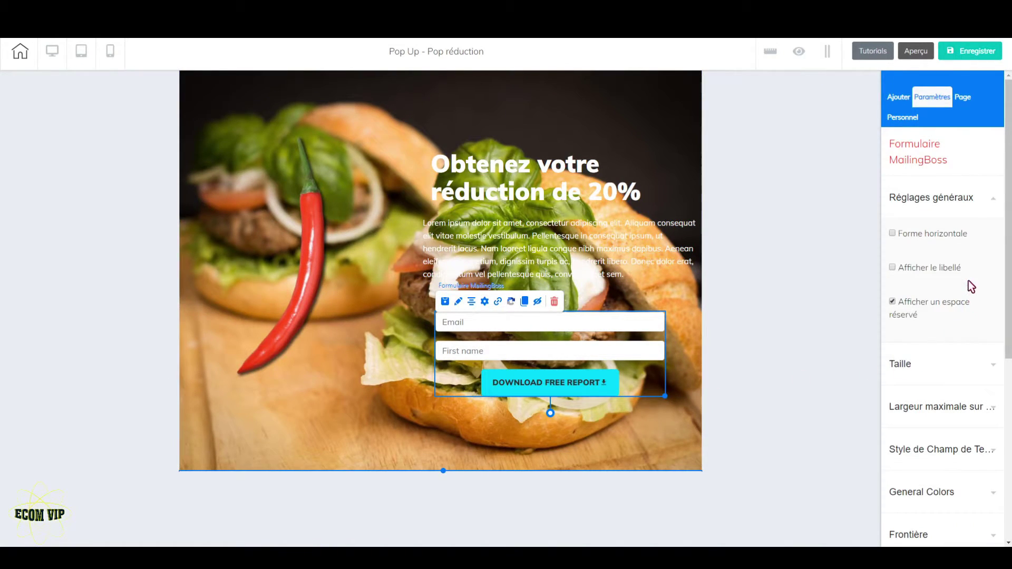
click(972, 203)
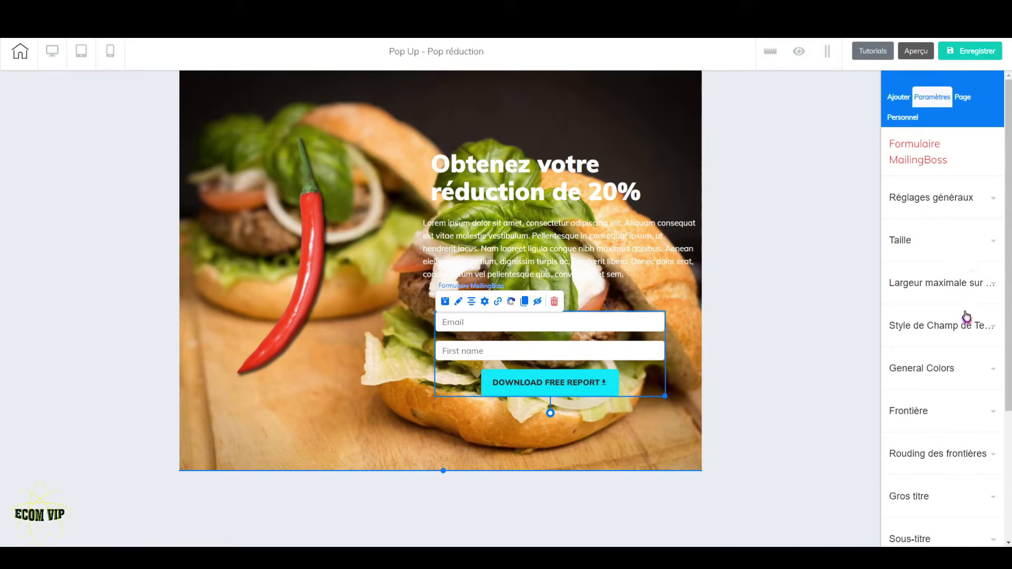
scroll(965, 322, down, 2)
scroll(964, 333, down, 2)
click(952, 320)
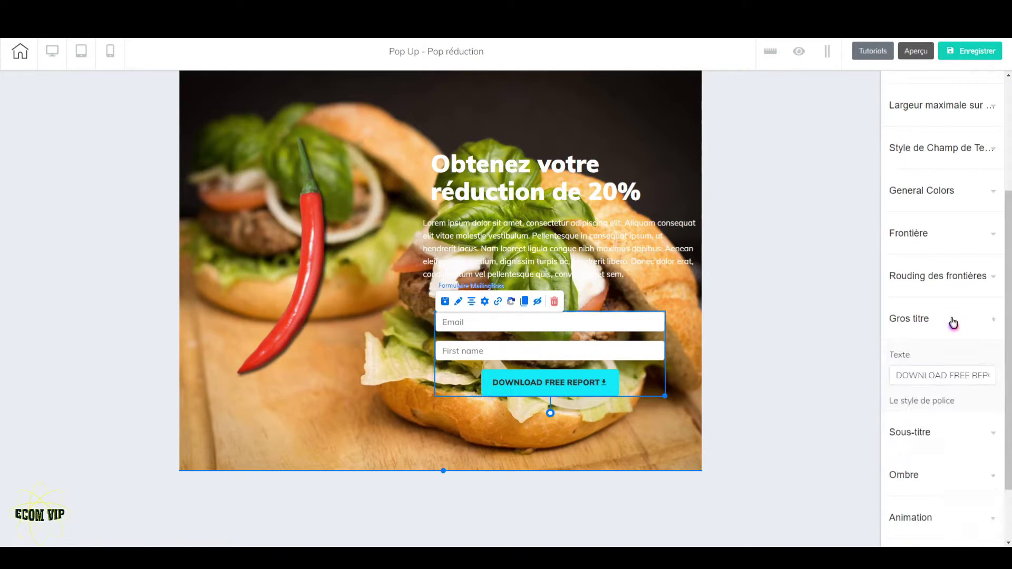
drag(897, 375, 994, 375)
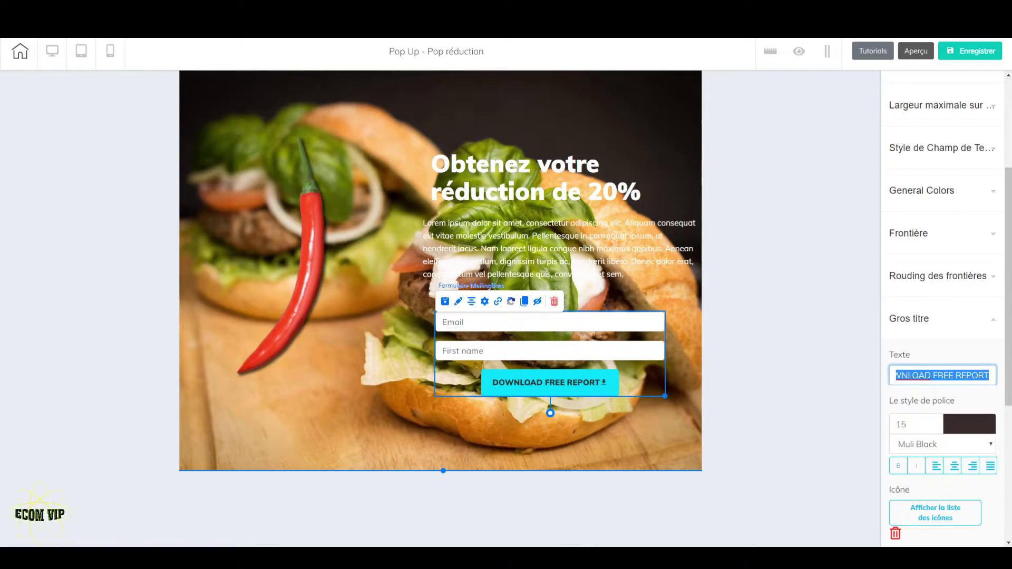
text(Obt)
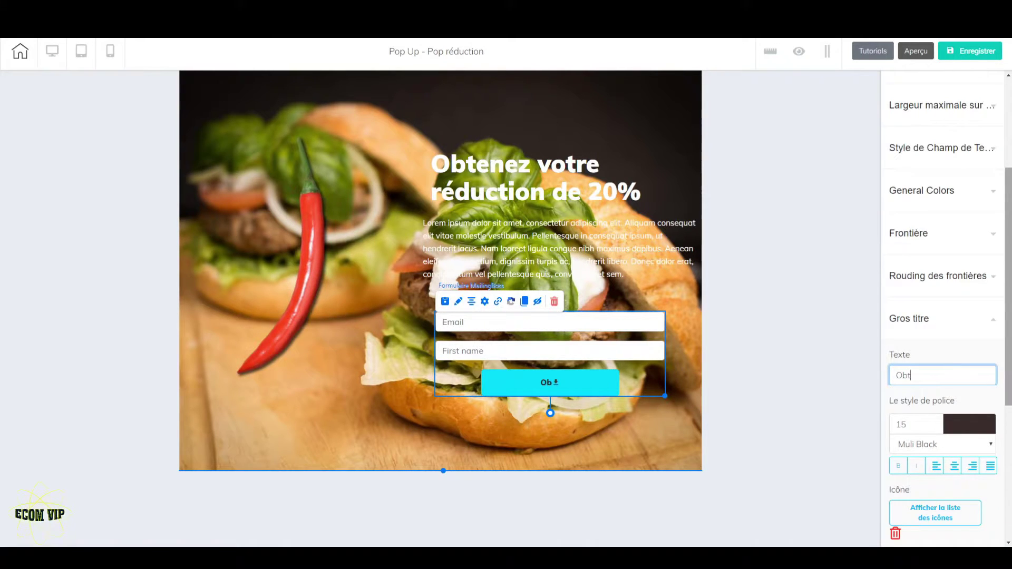
text(enir ma réduction)
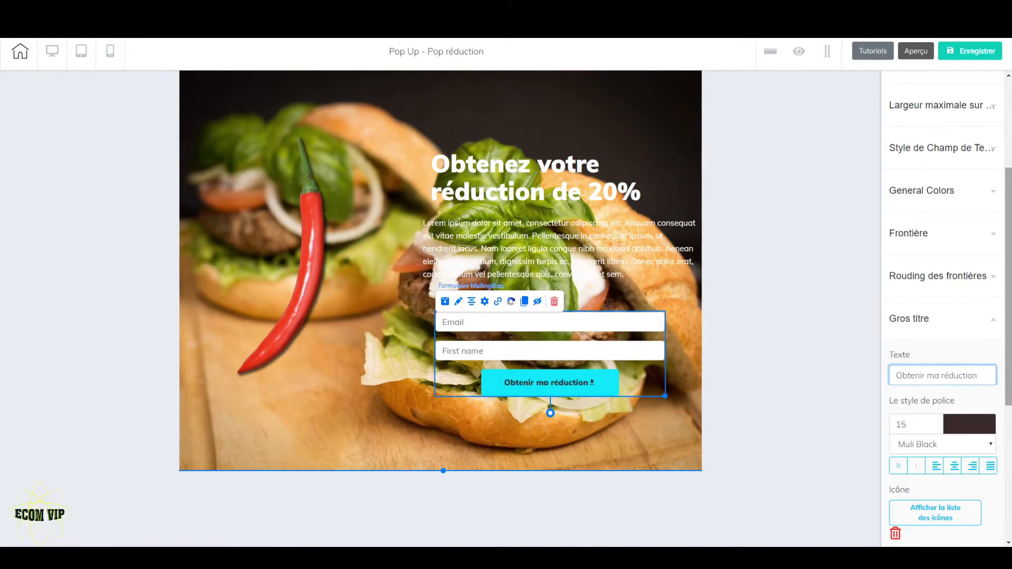
click(713, 404)
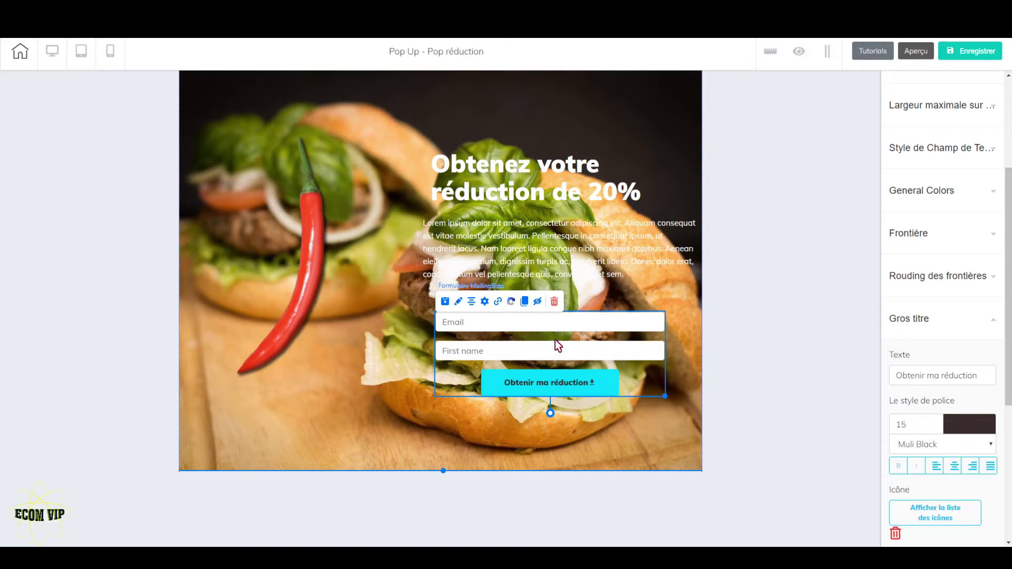
click(657, 294)
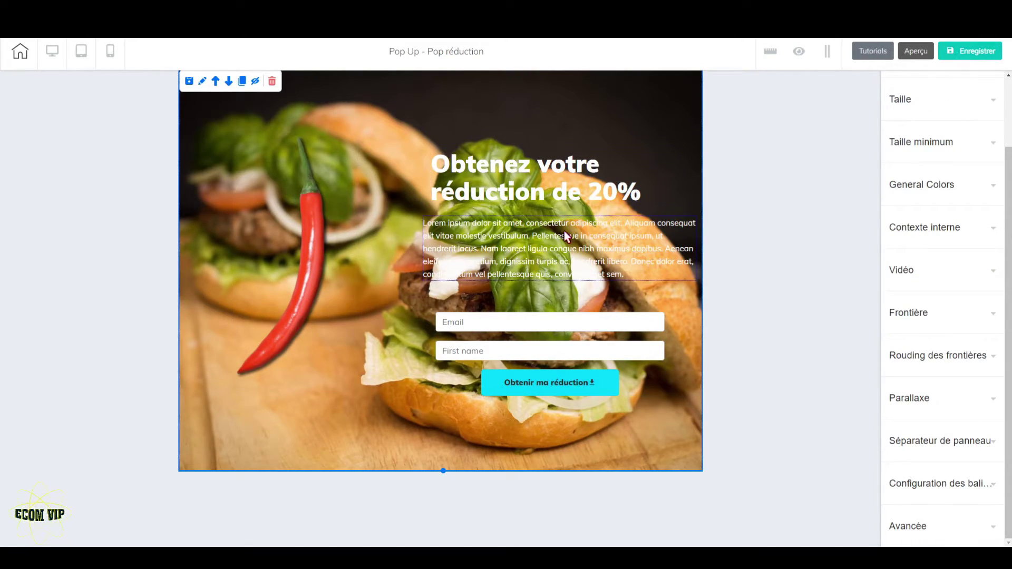
Save the pop-up and leave its editor for the restaurant site's dashboard.
click(972, 56)
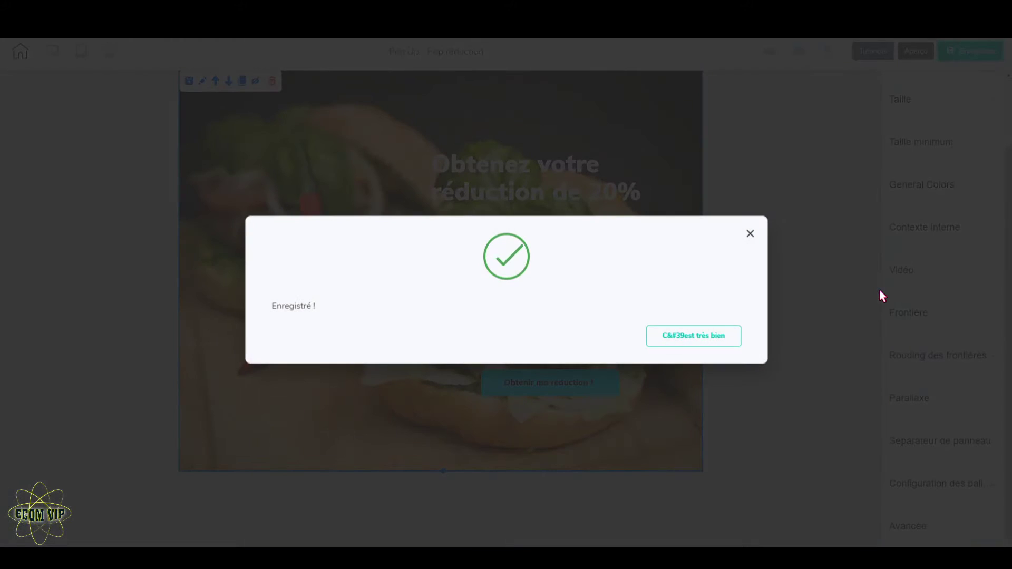
click(724, 339)
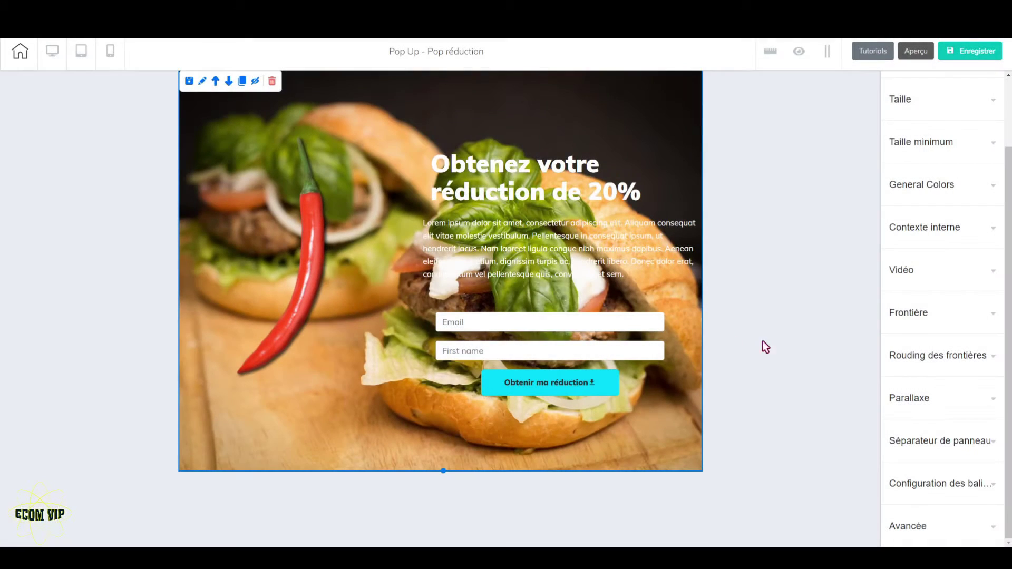
click(20, 52)
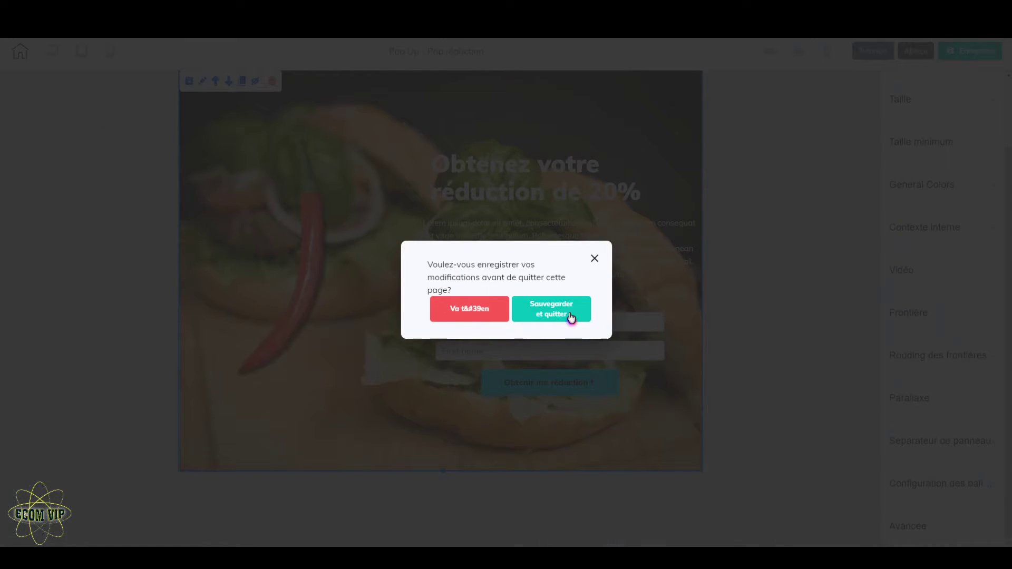
click(572, 316)
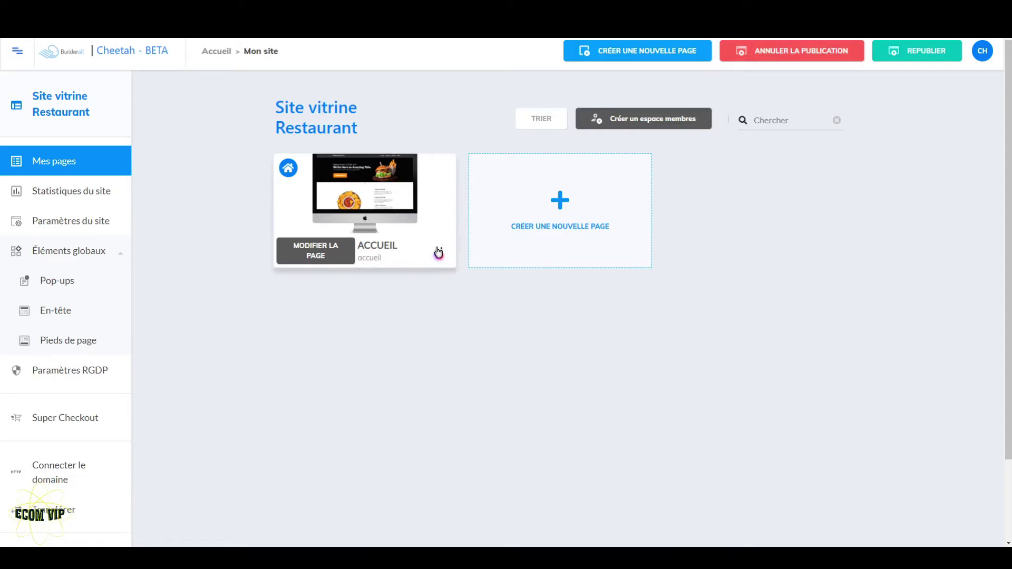
In the Accueil page's settings, assign "Pop réduction" as the desktop pop-up.
click(442, 253)
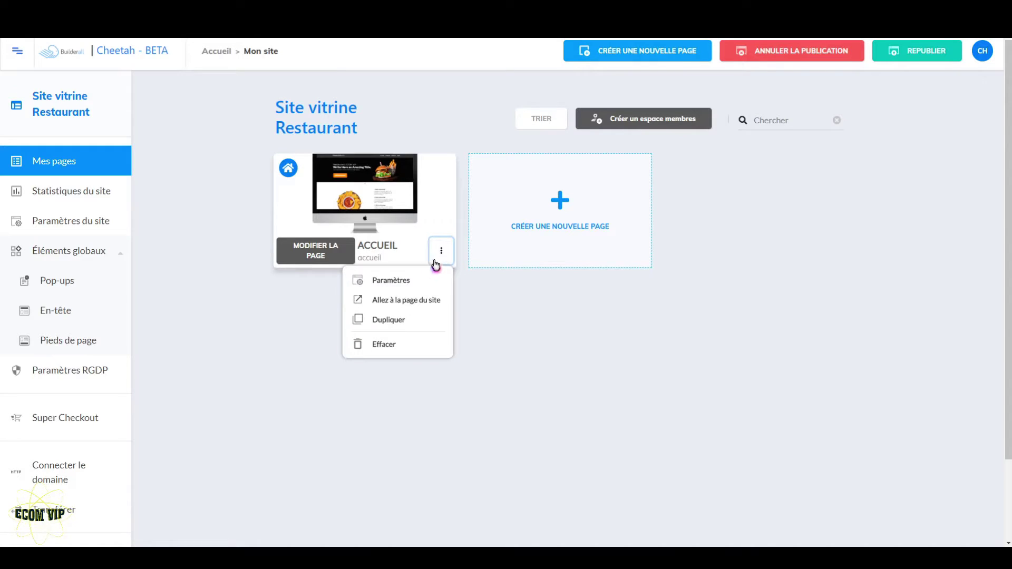
click(403, 282)
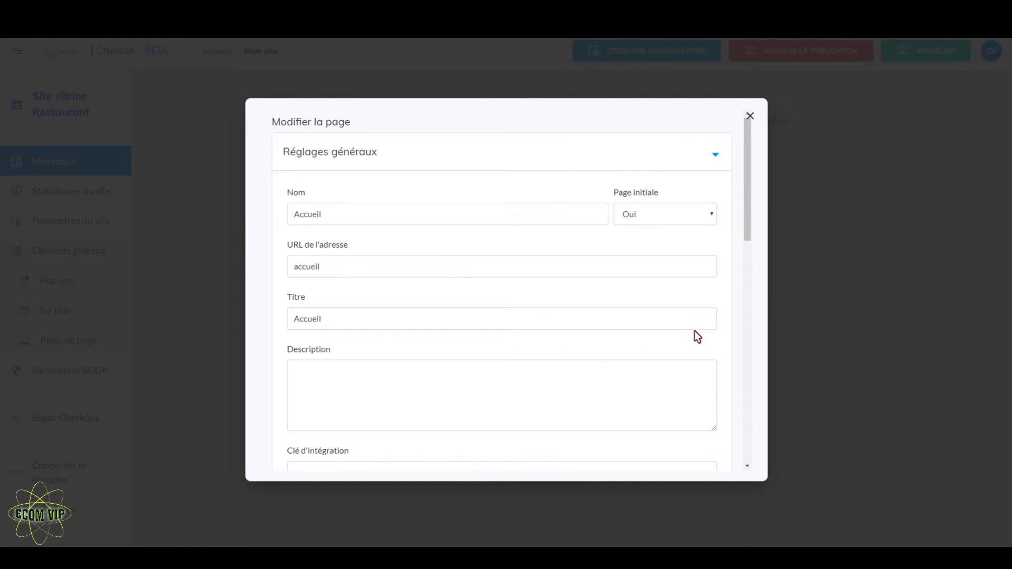
drag(747, 188, 756, 423)
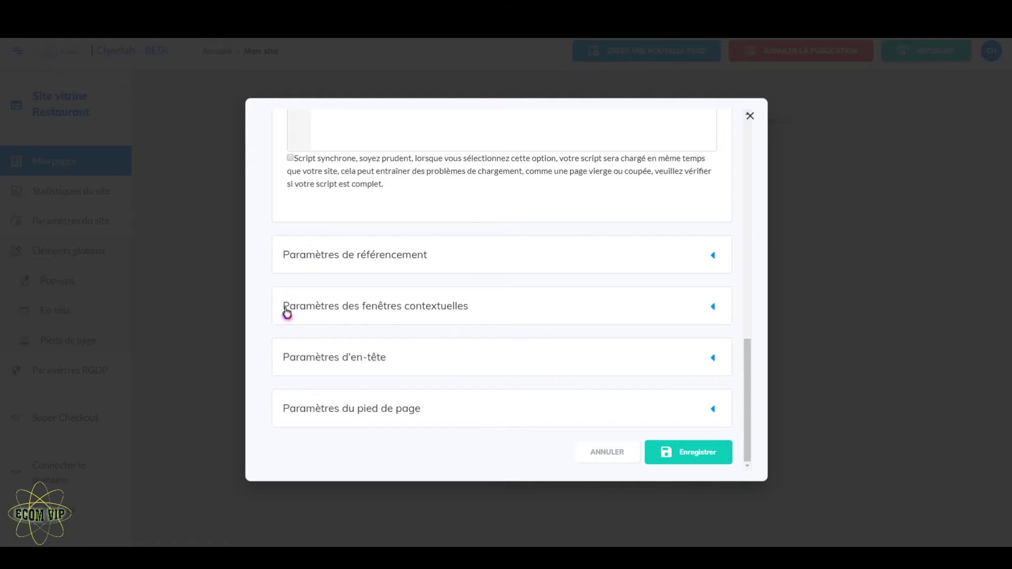
click(713, 310)
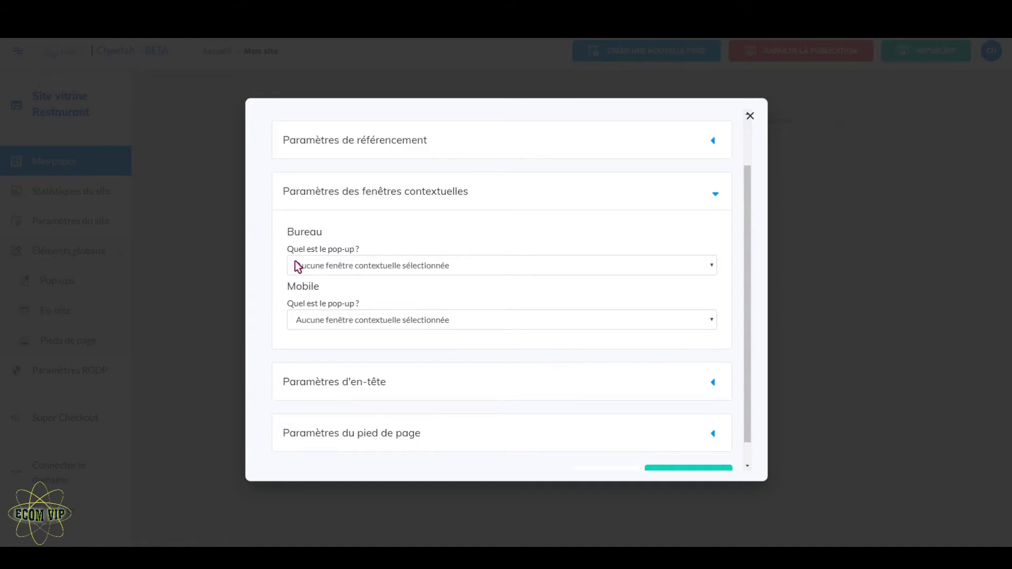
click(709, 268)
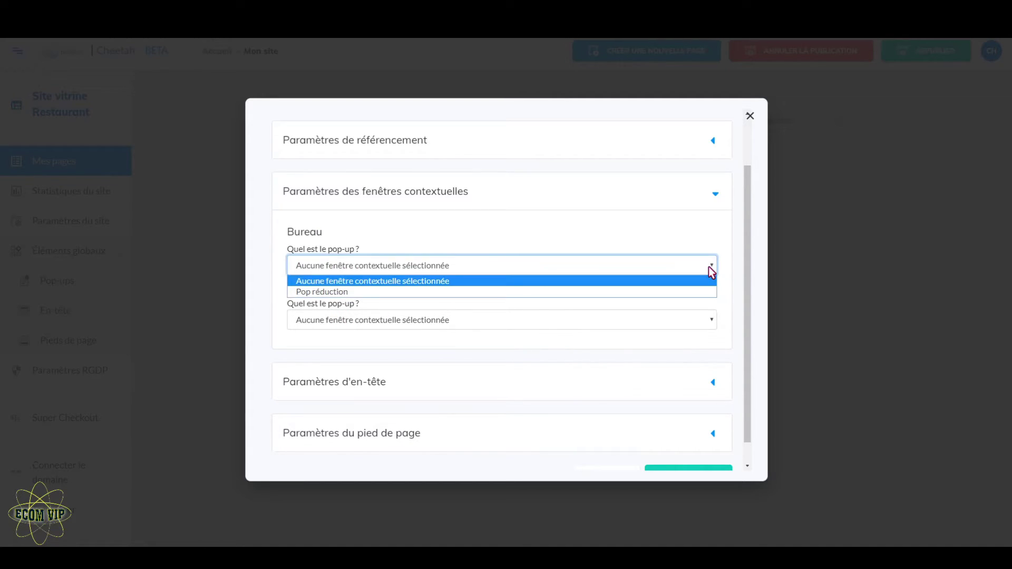
click(314, 294)
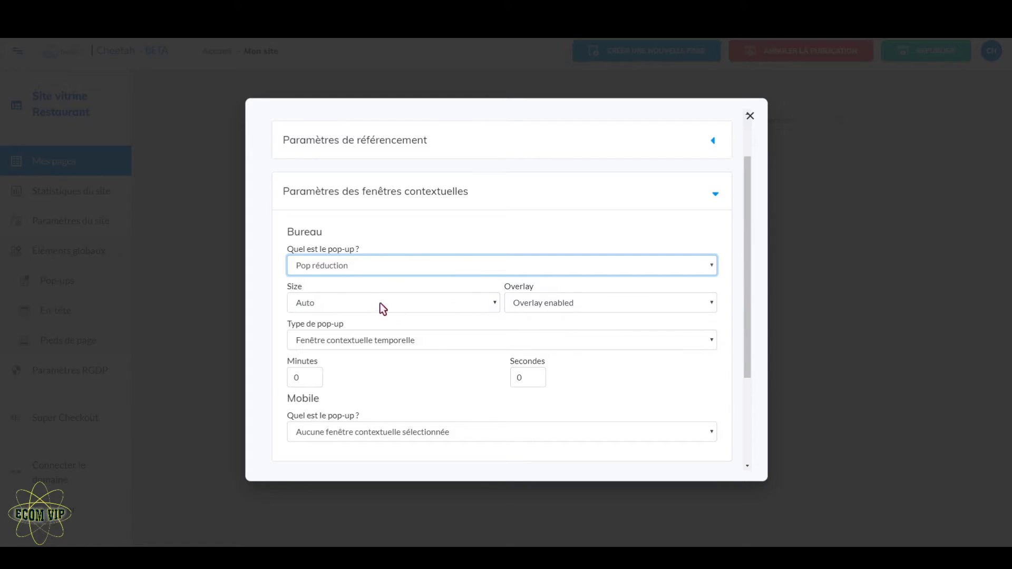
Configure the desktop pop-up with Auto size, overlay enabled and the type "Quitter la fenêtre contextuelle".
click(493, 305)
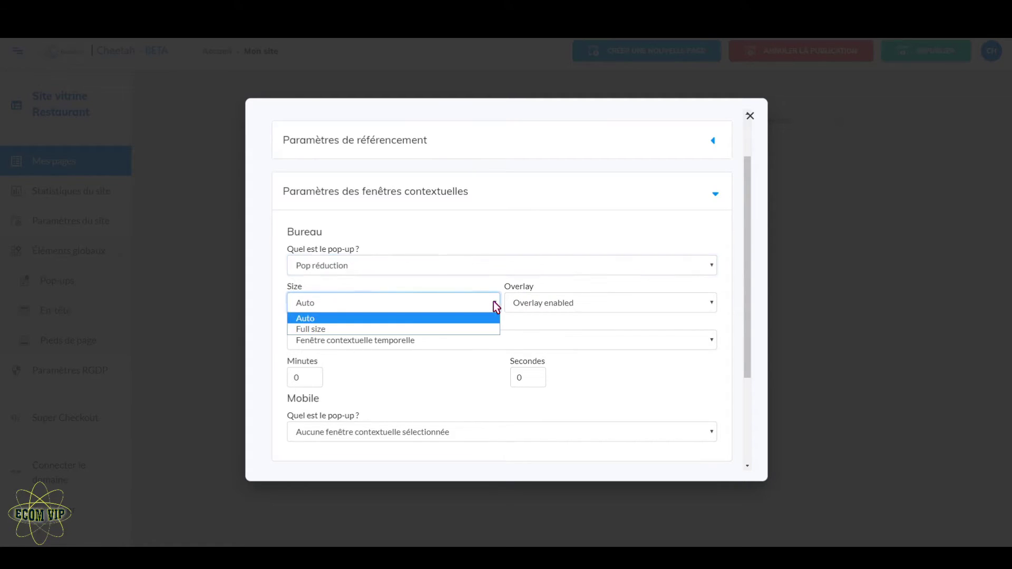
click(389, 320)
click(711, 302)
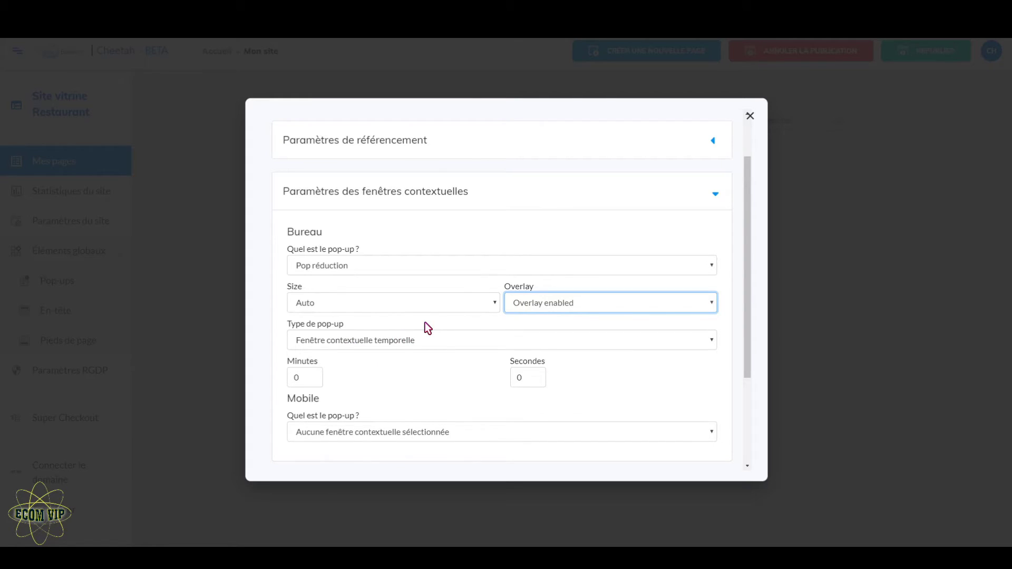
key(Tab)
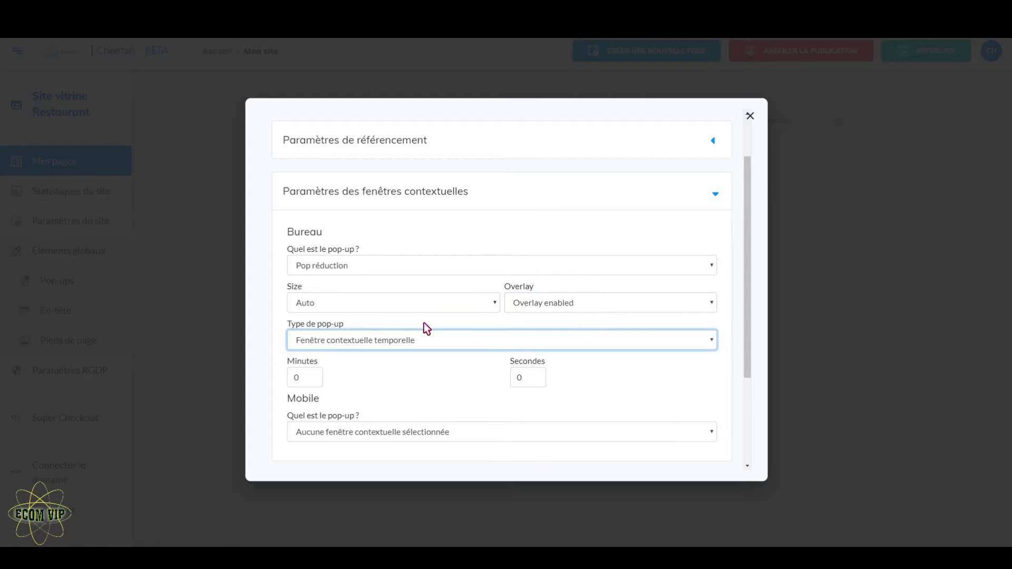
click(707, 347)
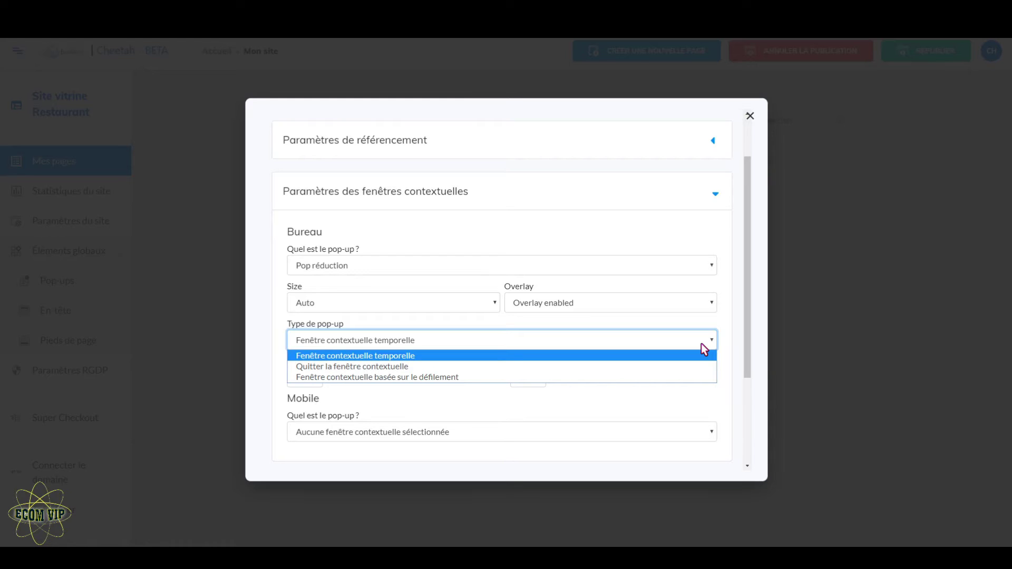
click(514, 366)
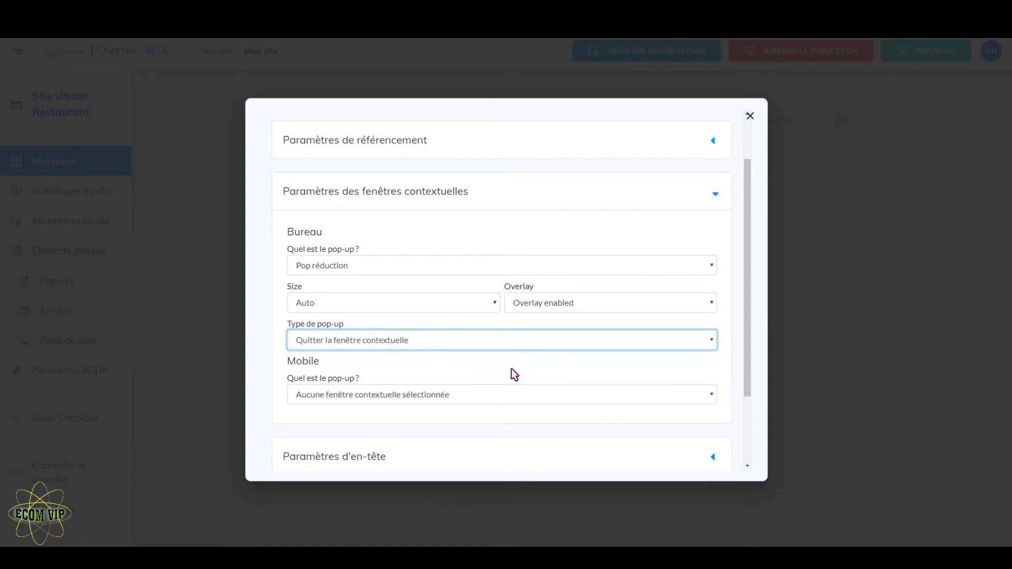
Assign "Pop réduction" as the mobile pop-up with the type "Quitter la fenêtre contextuelle" and save the page settings.
click(673, 394)
click(417, 421)
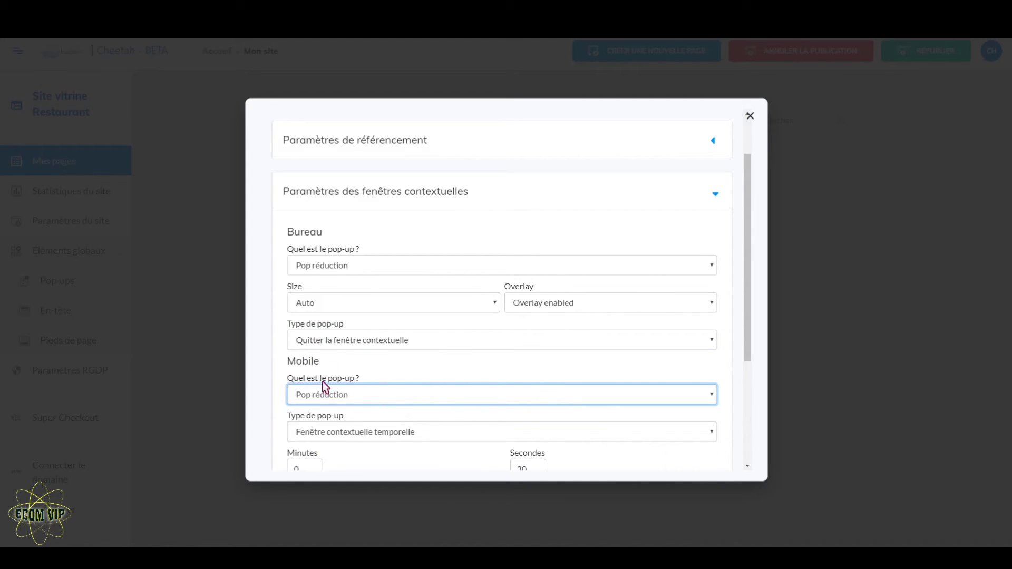
click(705, 429)
click(553, 462)
scroll(590, 387, down, 3)
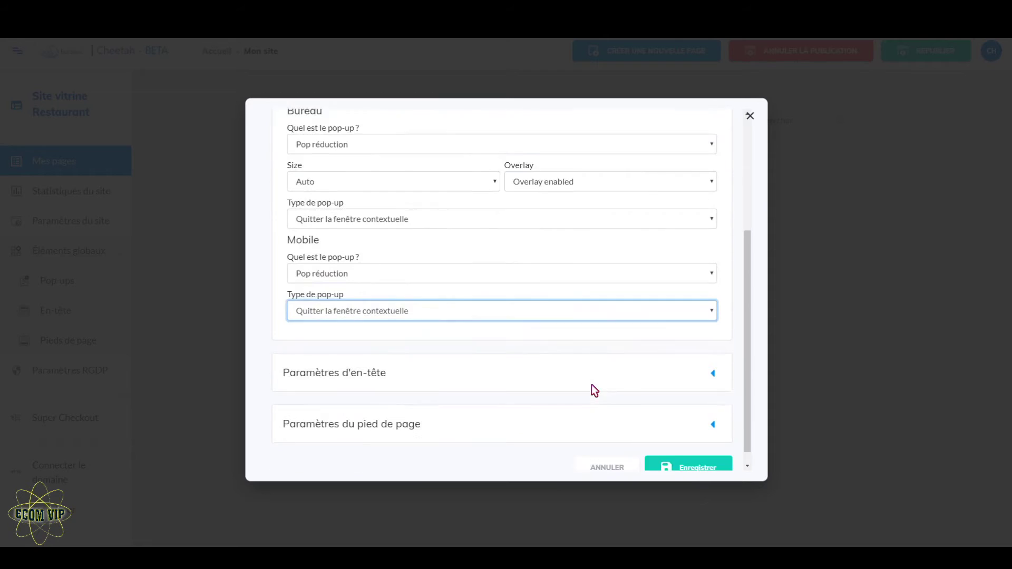
click(692, 454)
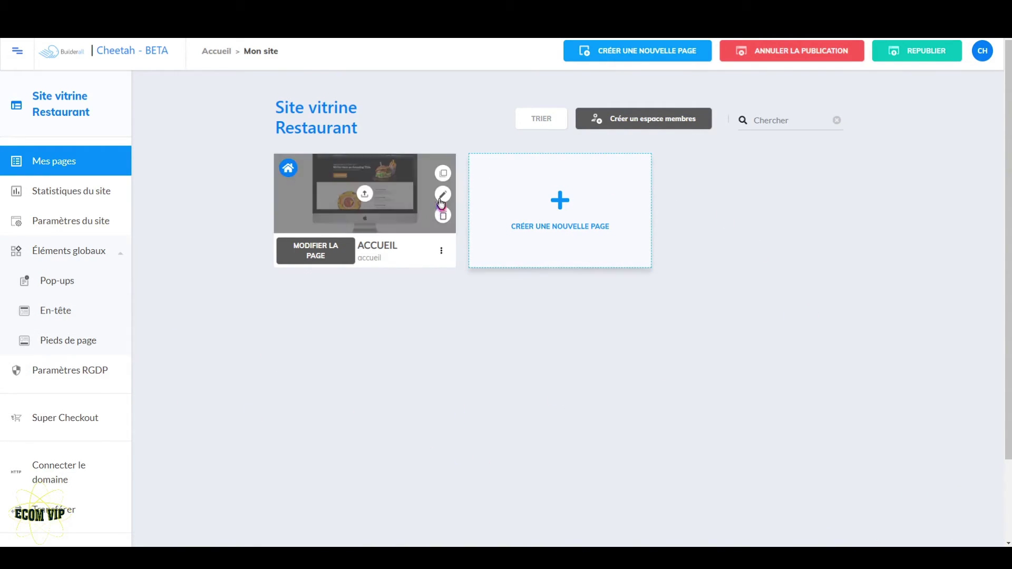
Republish the restaurant site and view the live Accueil page to test the exit pop-up.
click(936, 57)
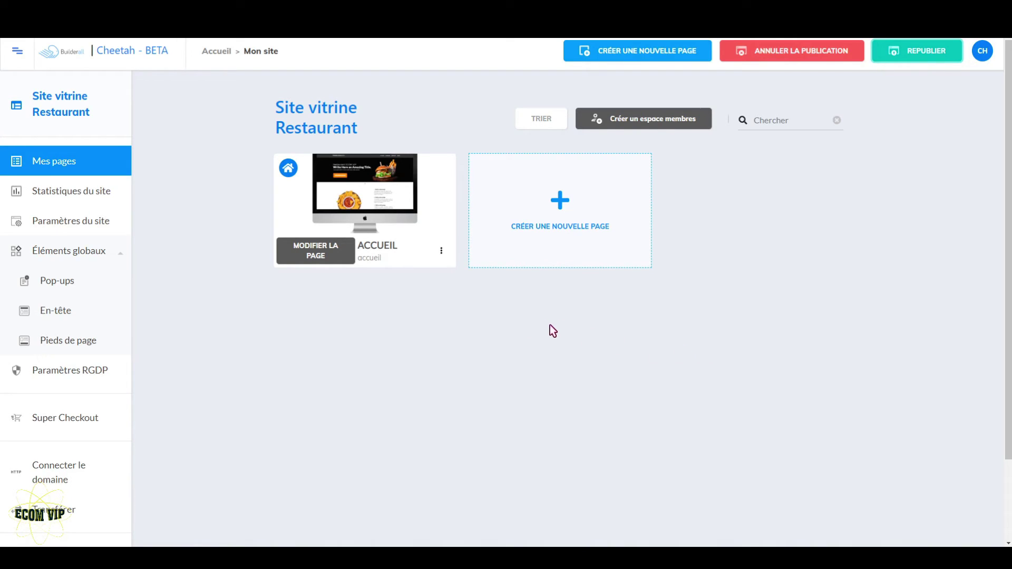
click(443, 254)
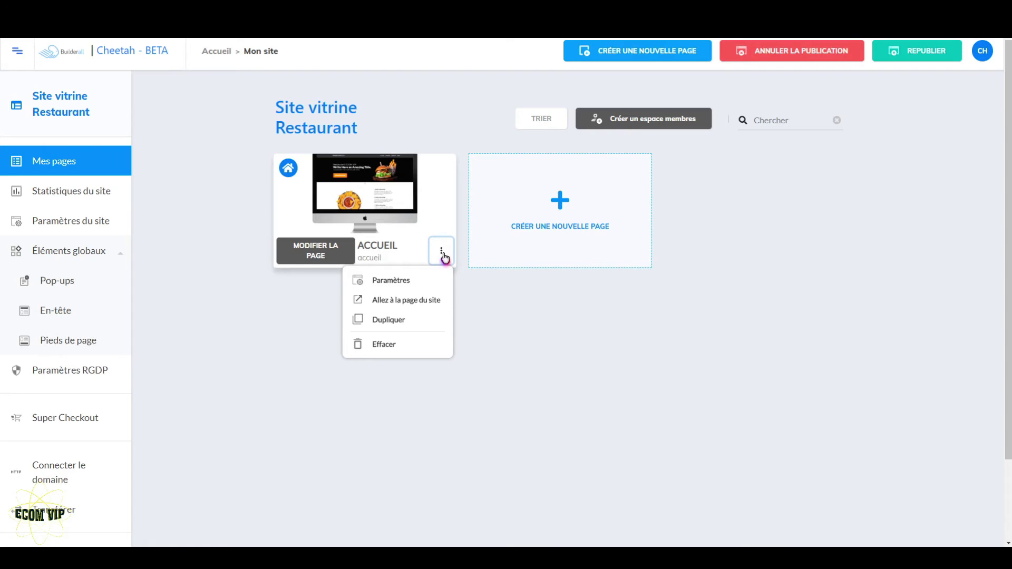
click(425, 303)
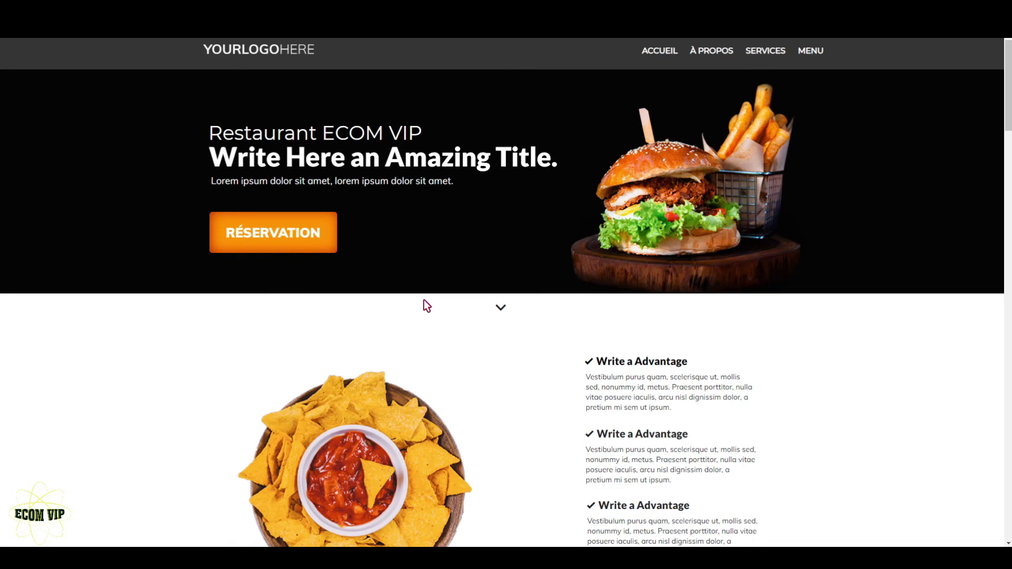
mouse_move(1004, 75)
mouse_down()
mouse_move(1009, 504)
mouse_move(1008, 90)
mouse_up()
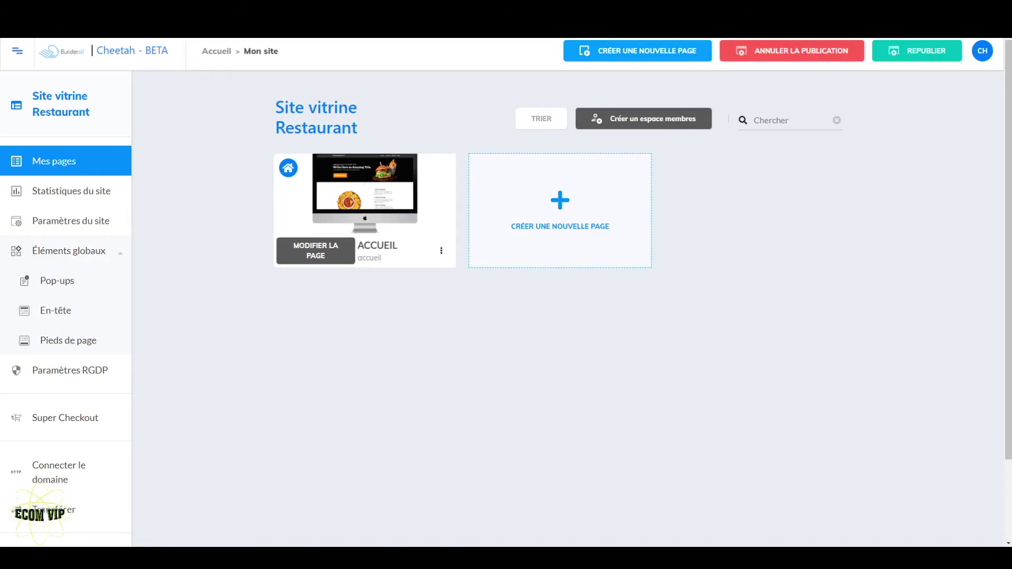
In the Accueil page editor, link the "RÉSERVATION" button to the "Pop réduction" pop-up.
click(335, 257)
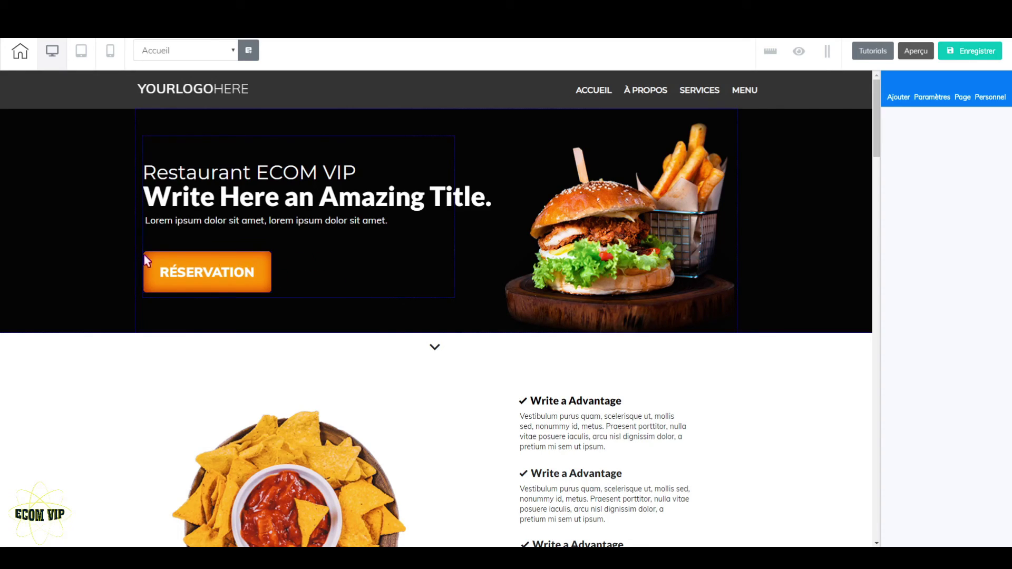
click(229, 271)
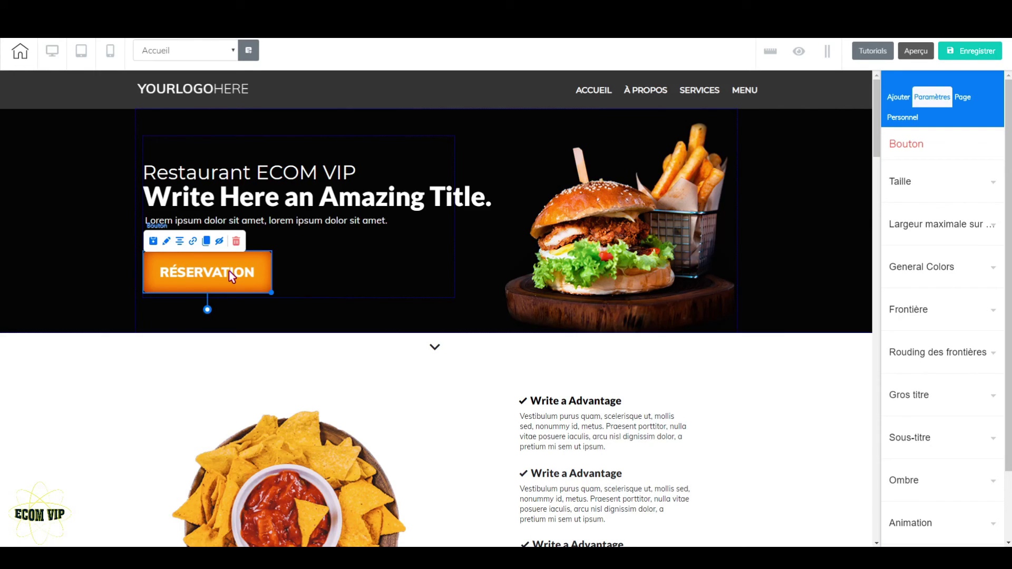
click(194, 242)
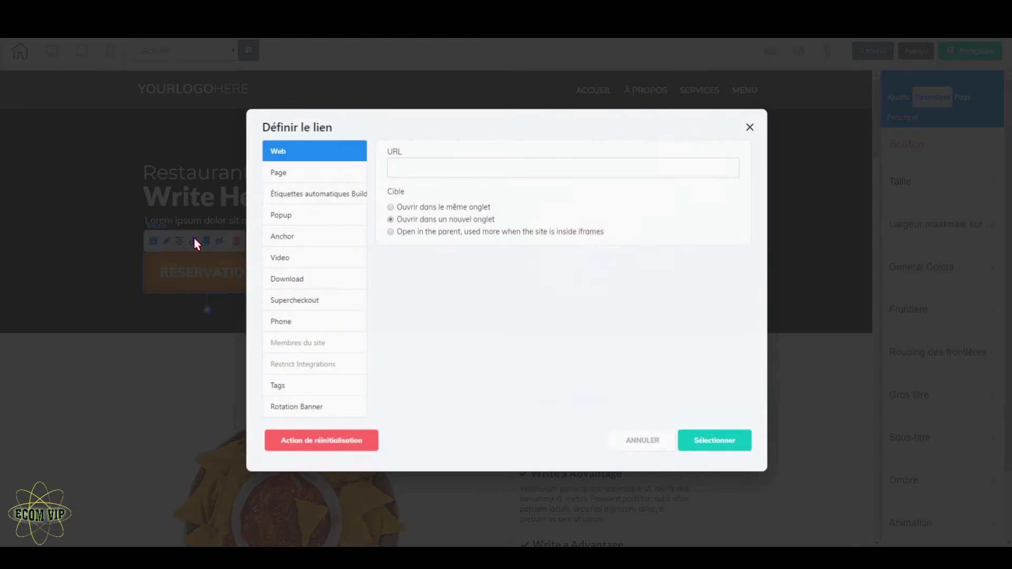
click(290, 221)
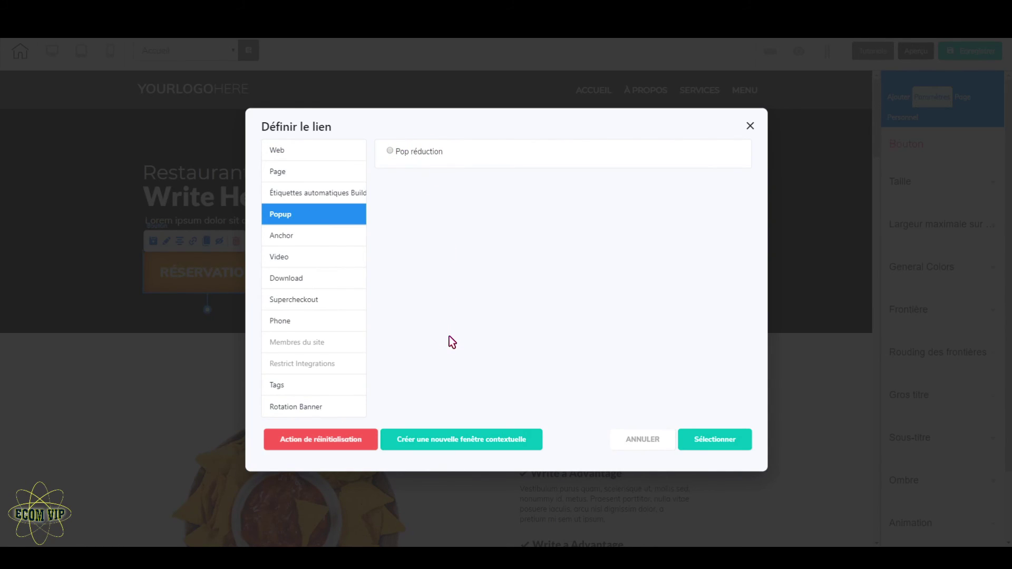
click(391, 152)
click(714, 443)
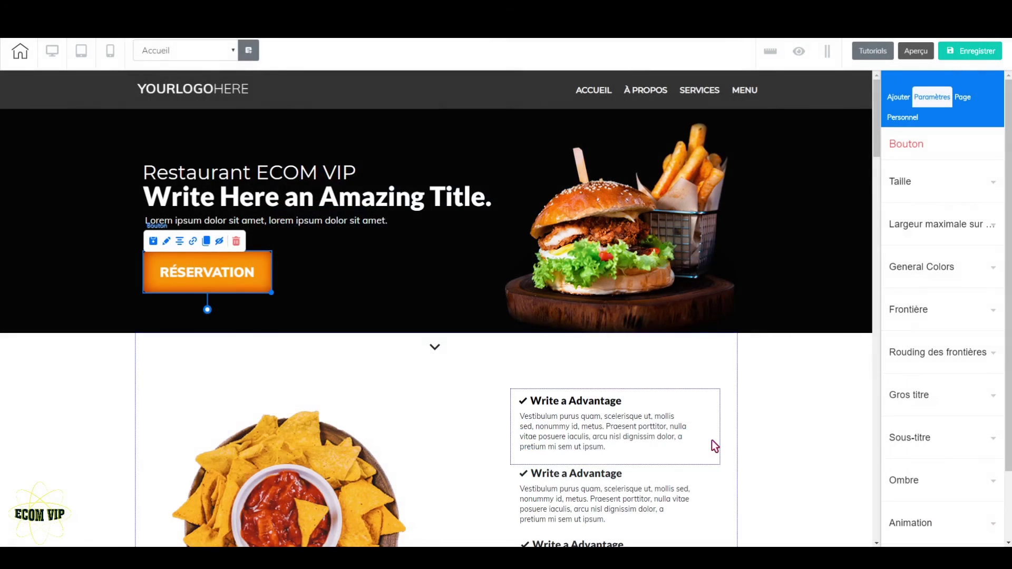
Save and publish the Accueil page, view the live site to check the discount pop-up, and close the pop-up.
click(979, 51)
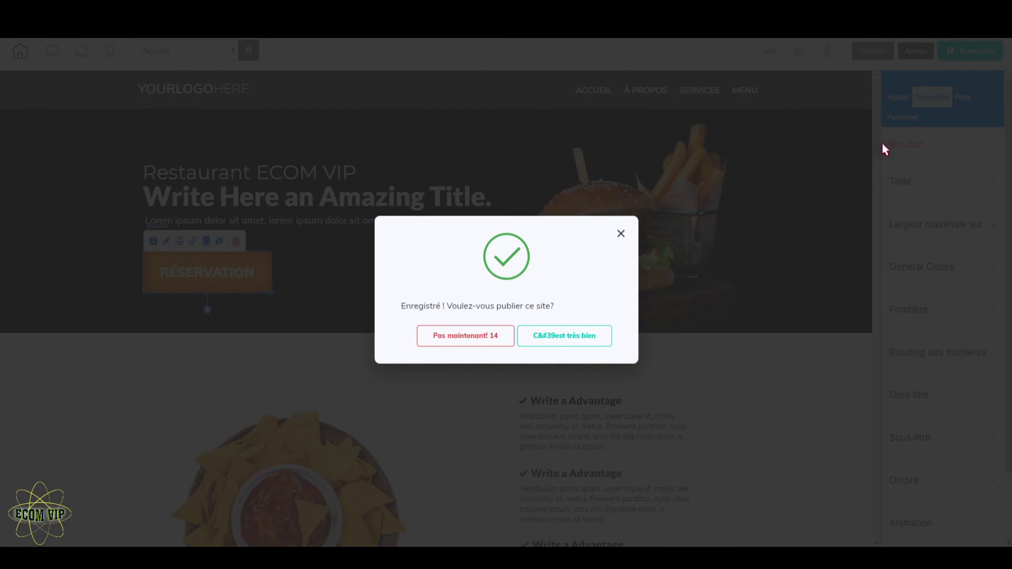
click(578, 335)
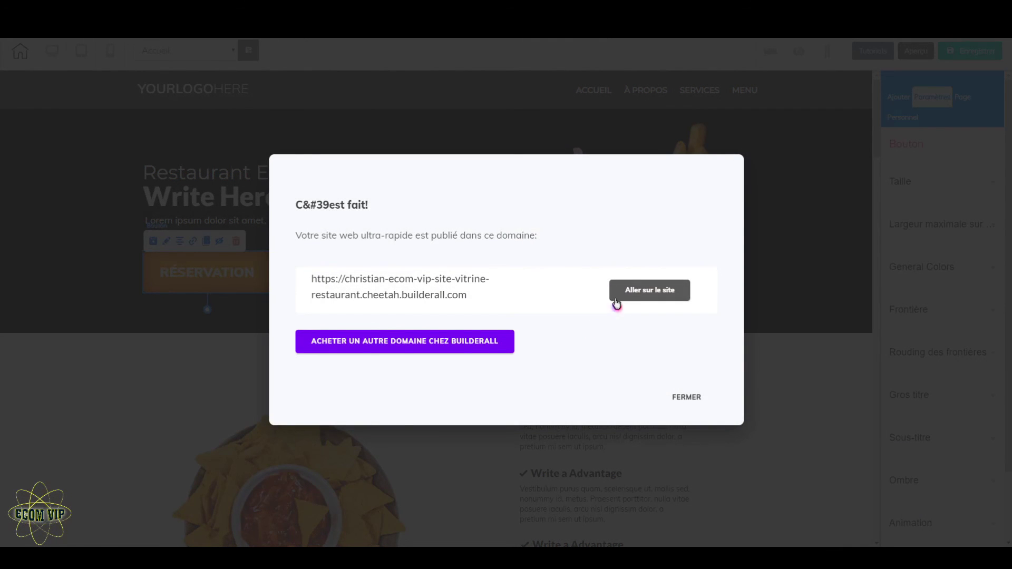
click(639, 295)
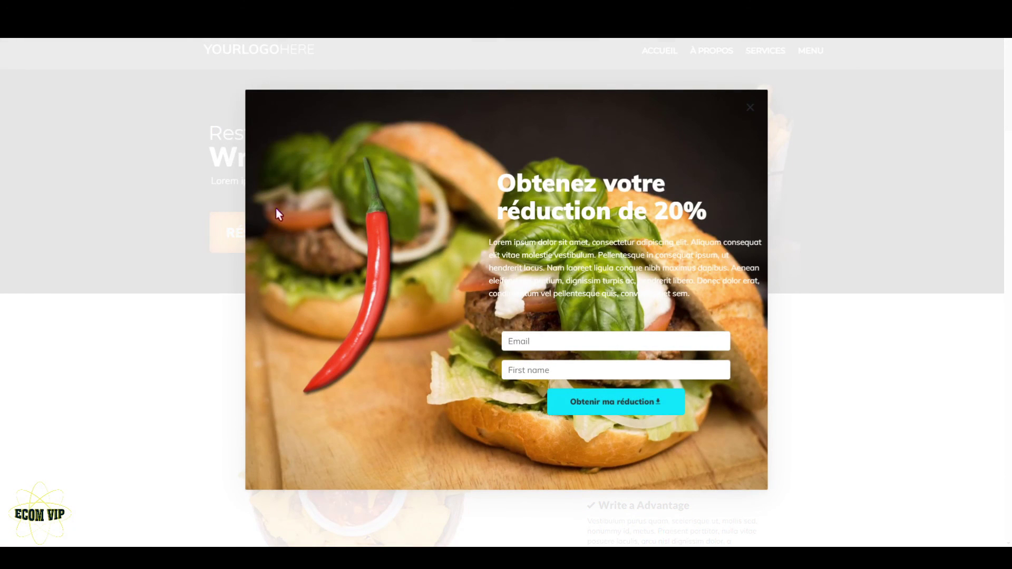
click(751, 108)
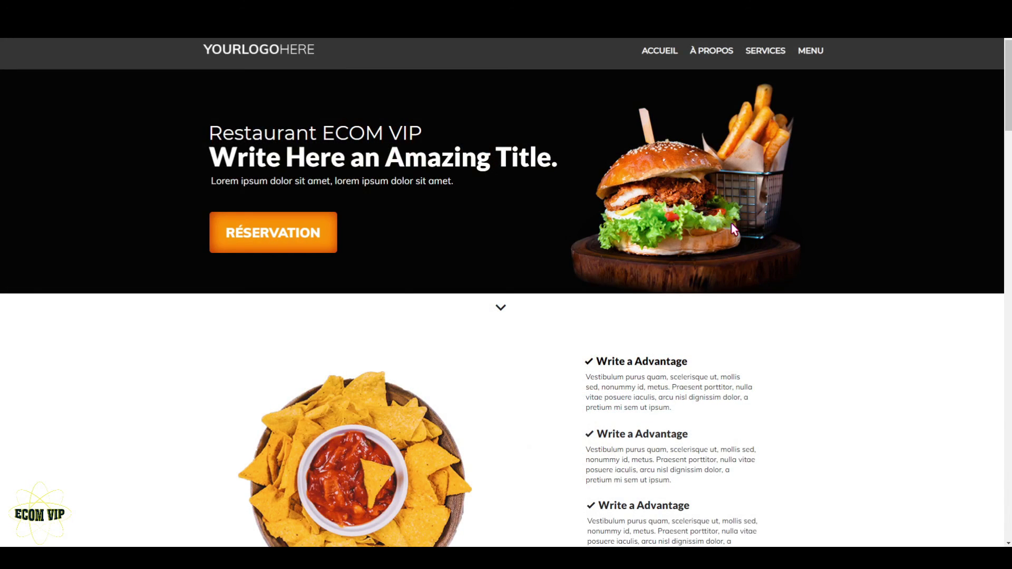